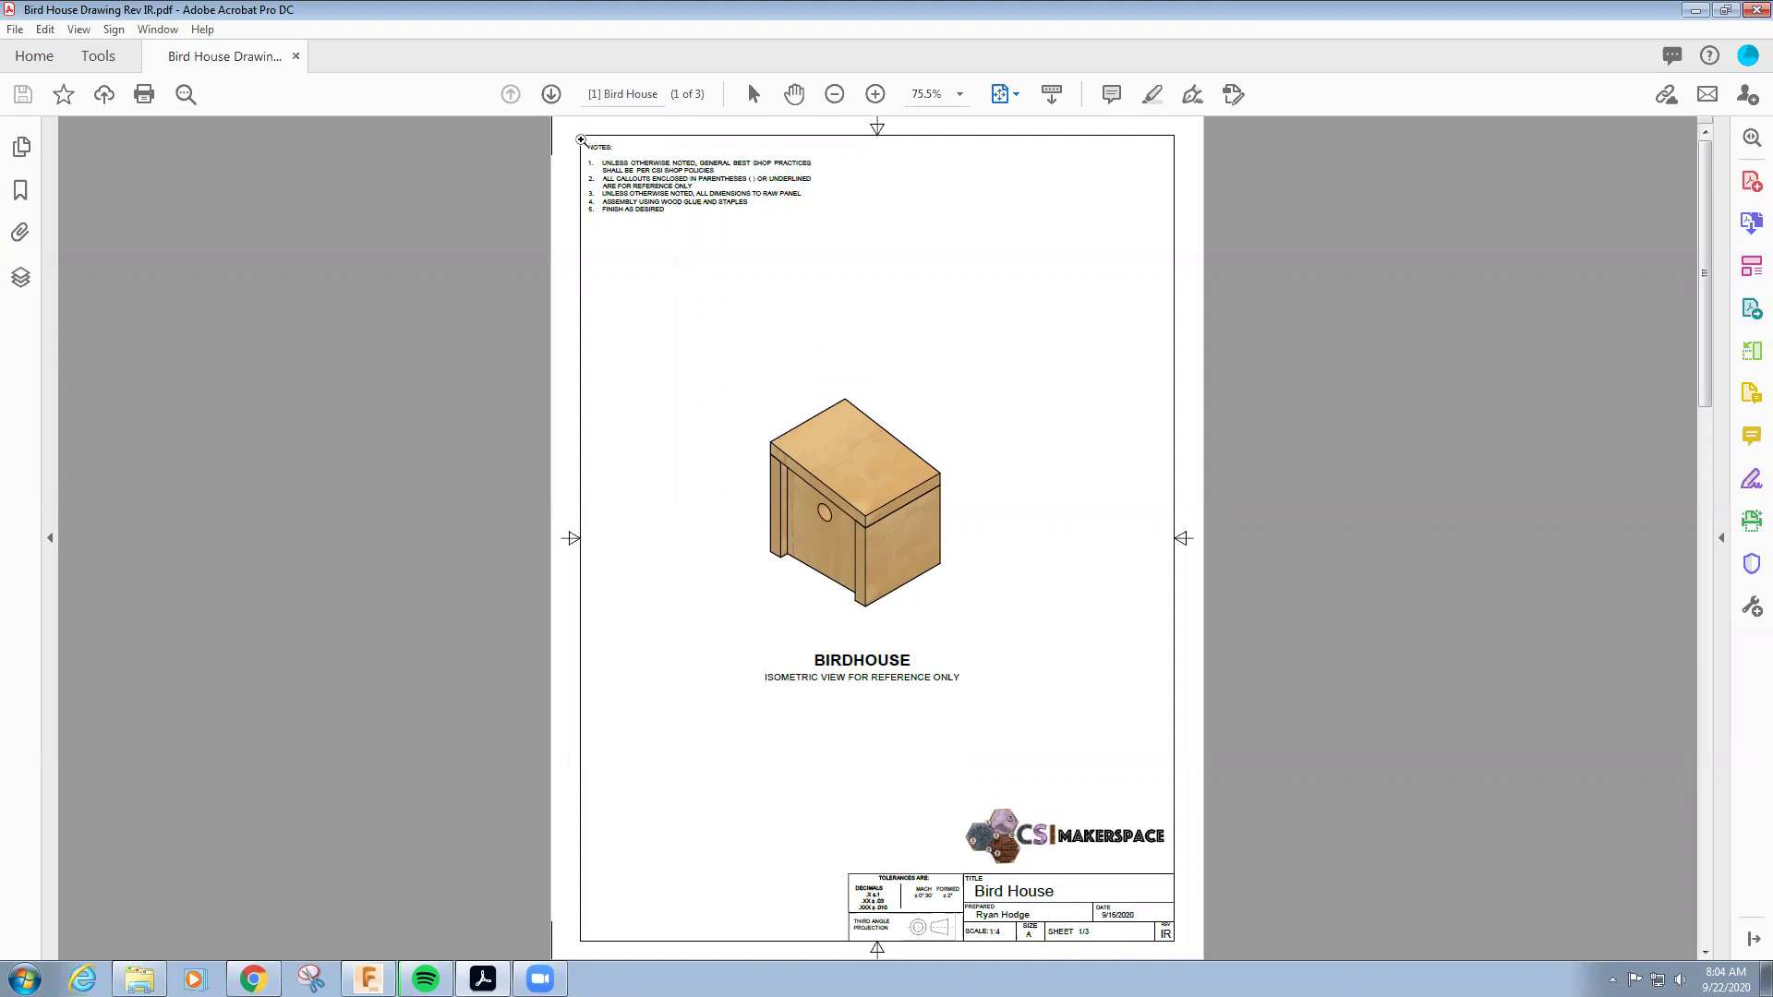
Zoom into the NOTES, fit the page, then enlarge the title block showing scale 1:4, sheet 1/3
drag(577, 129, 859, 259)
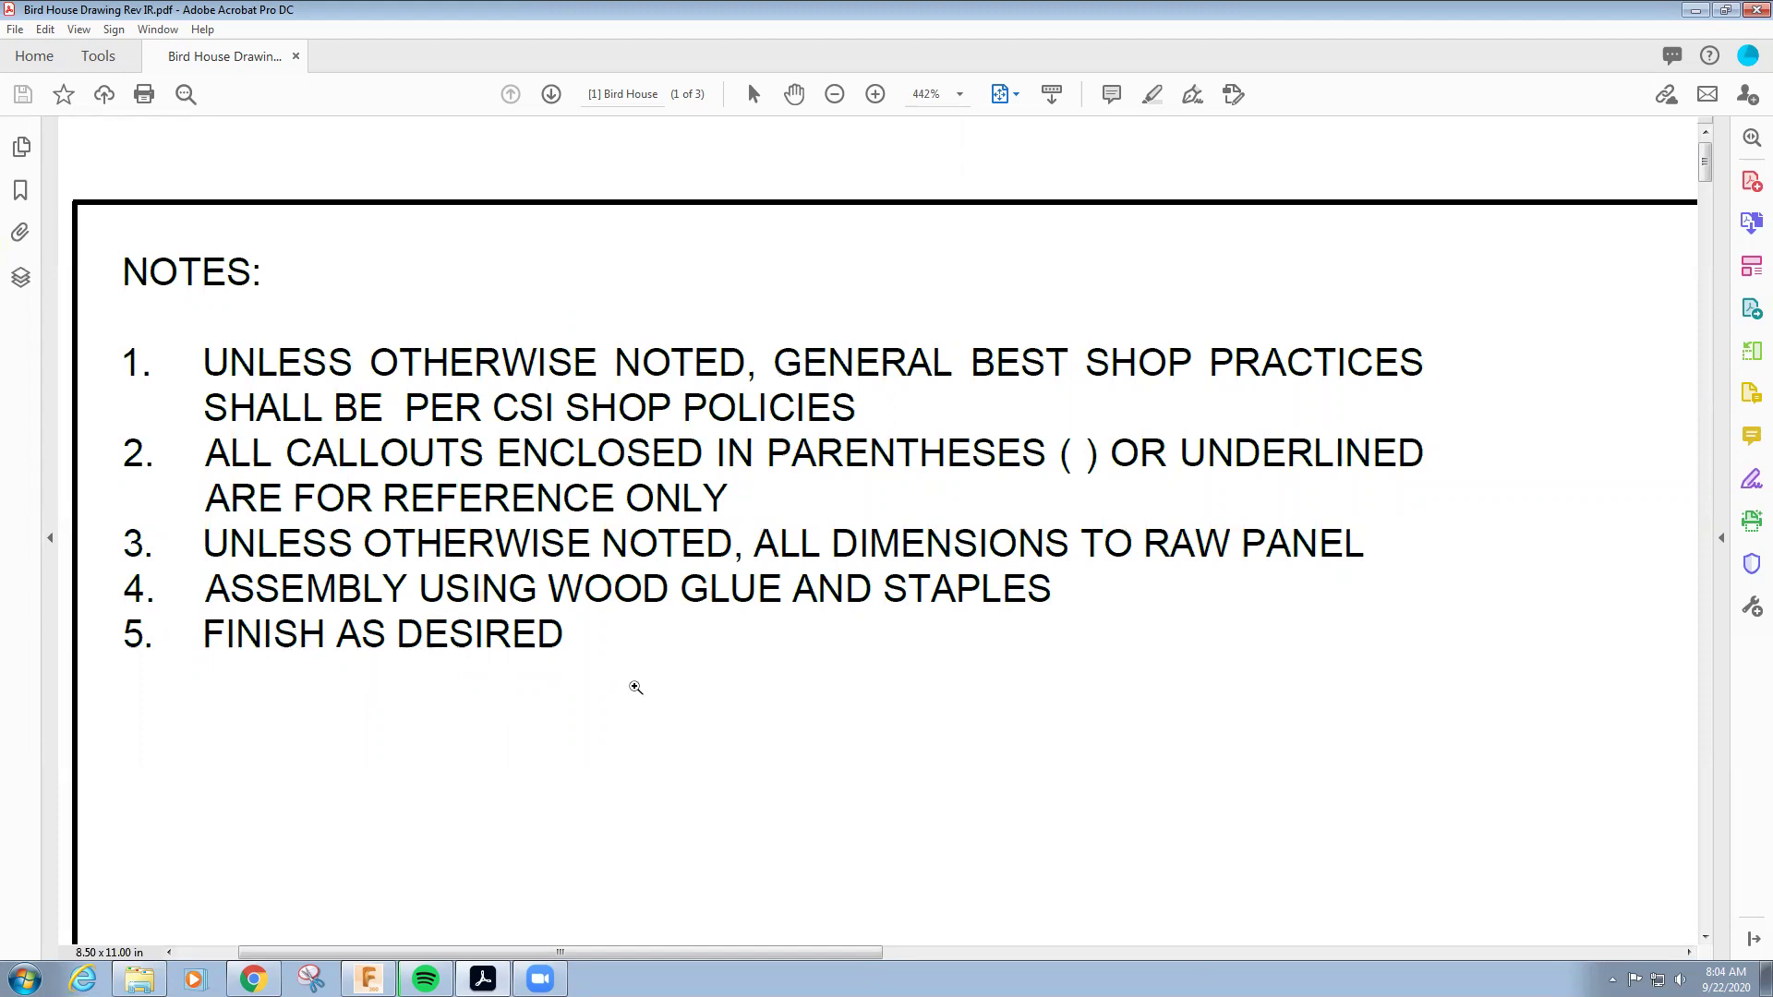
click(1012, 95)
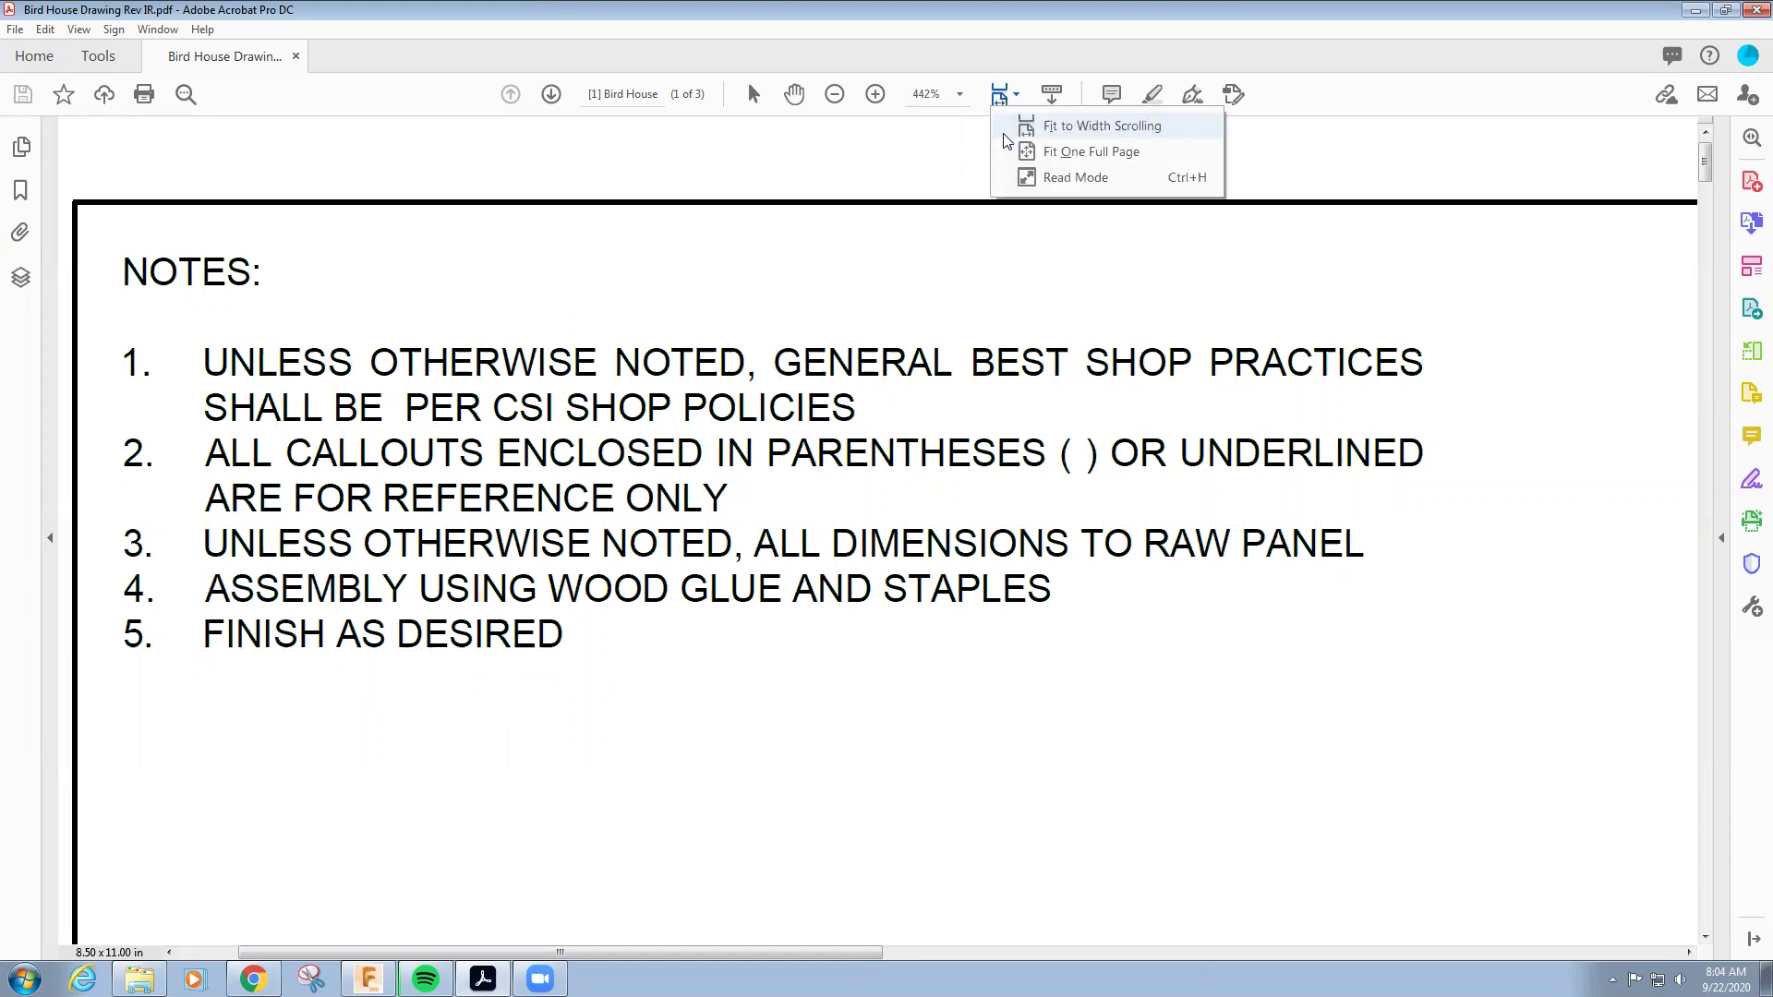
click(1093, 155)
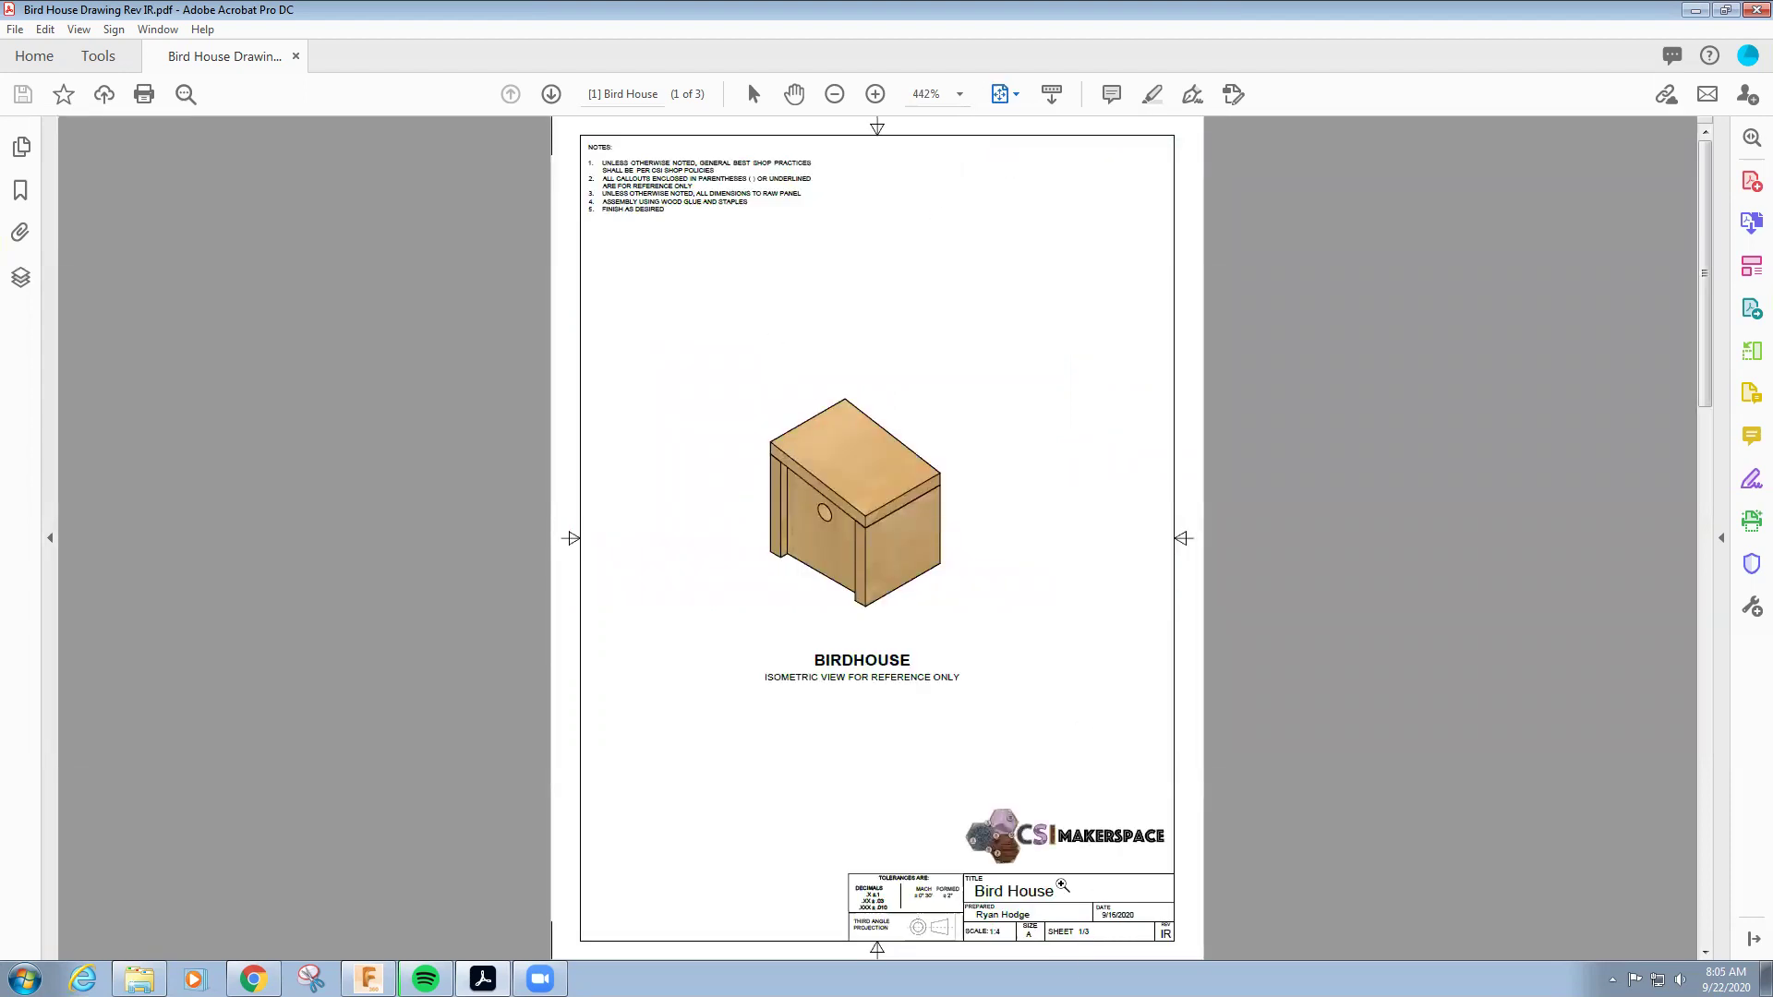
mouse_move(813, 768)
mouse_down()
mouse_move(1147, 890)
mouse_move(1200, 970)
mouse_up()
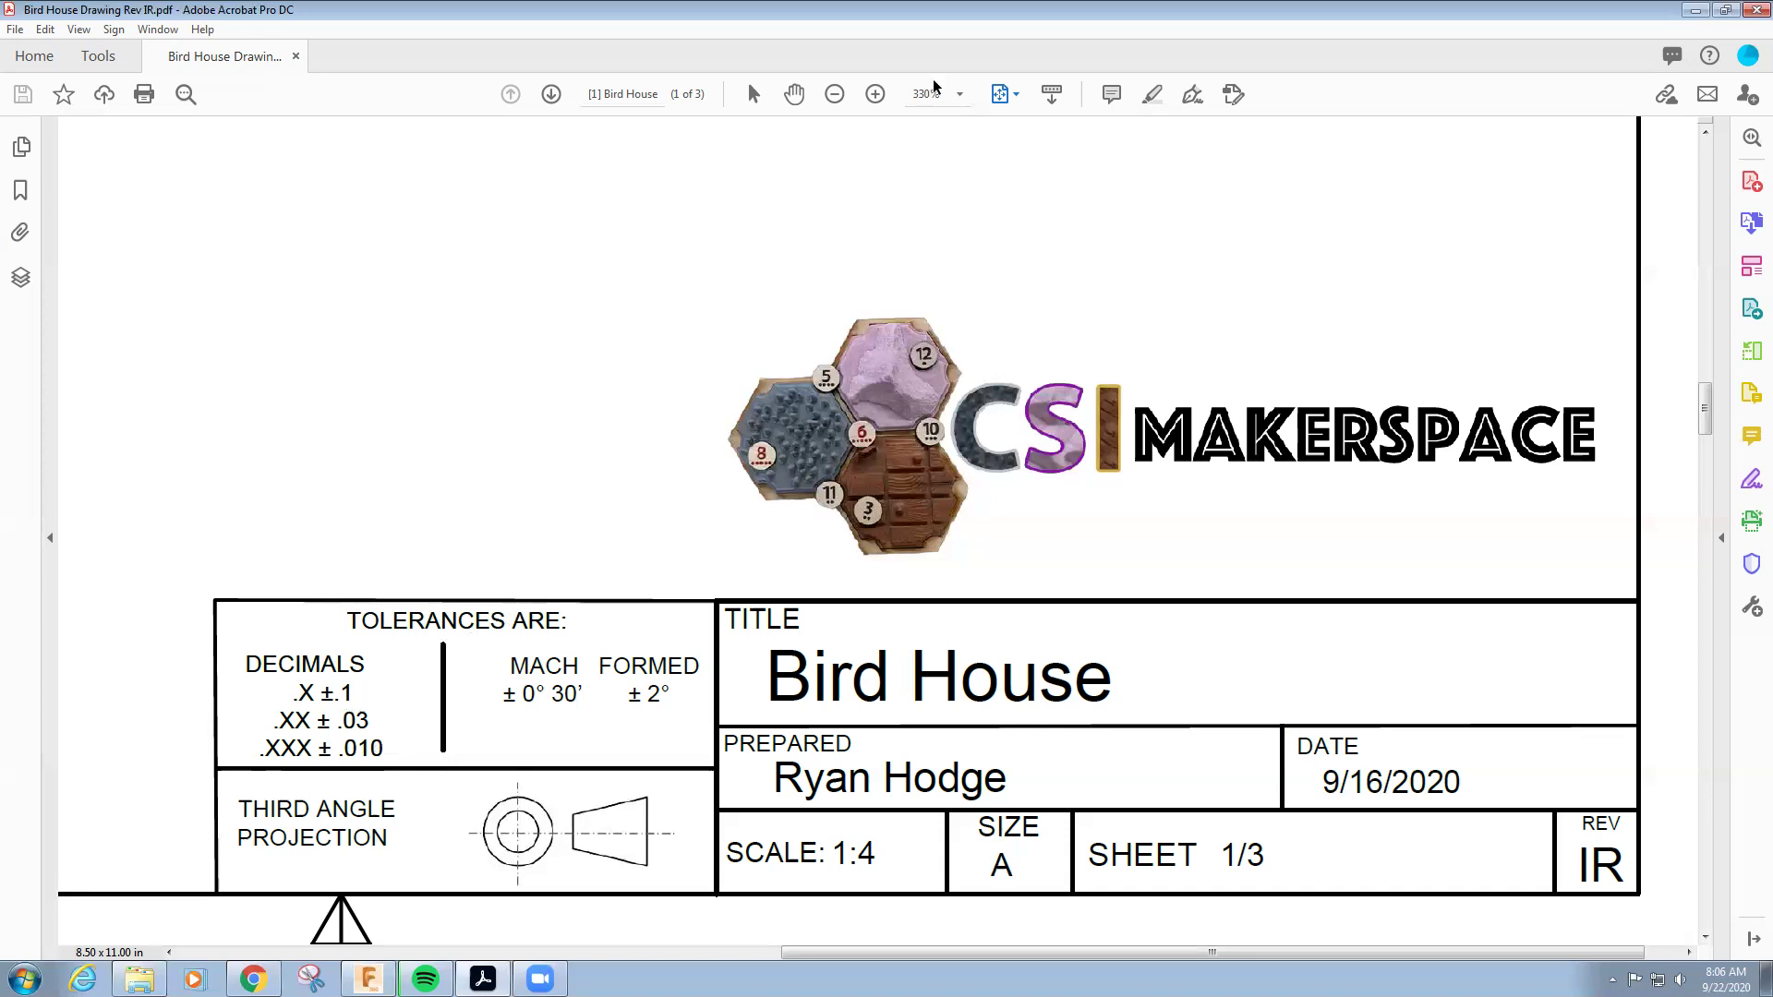
Fit one full page and scroll to sheet 2/3 with Section A-A and the parts list
click(1002, 94)
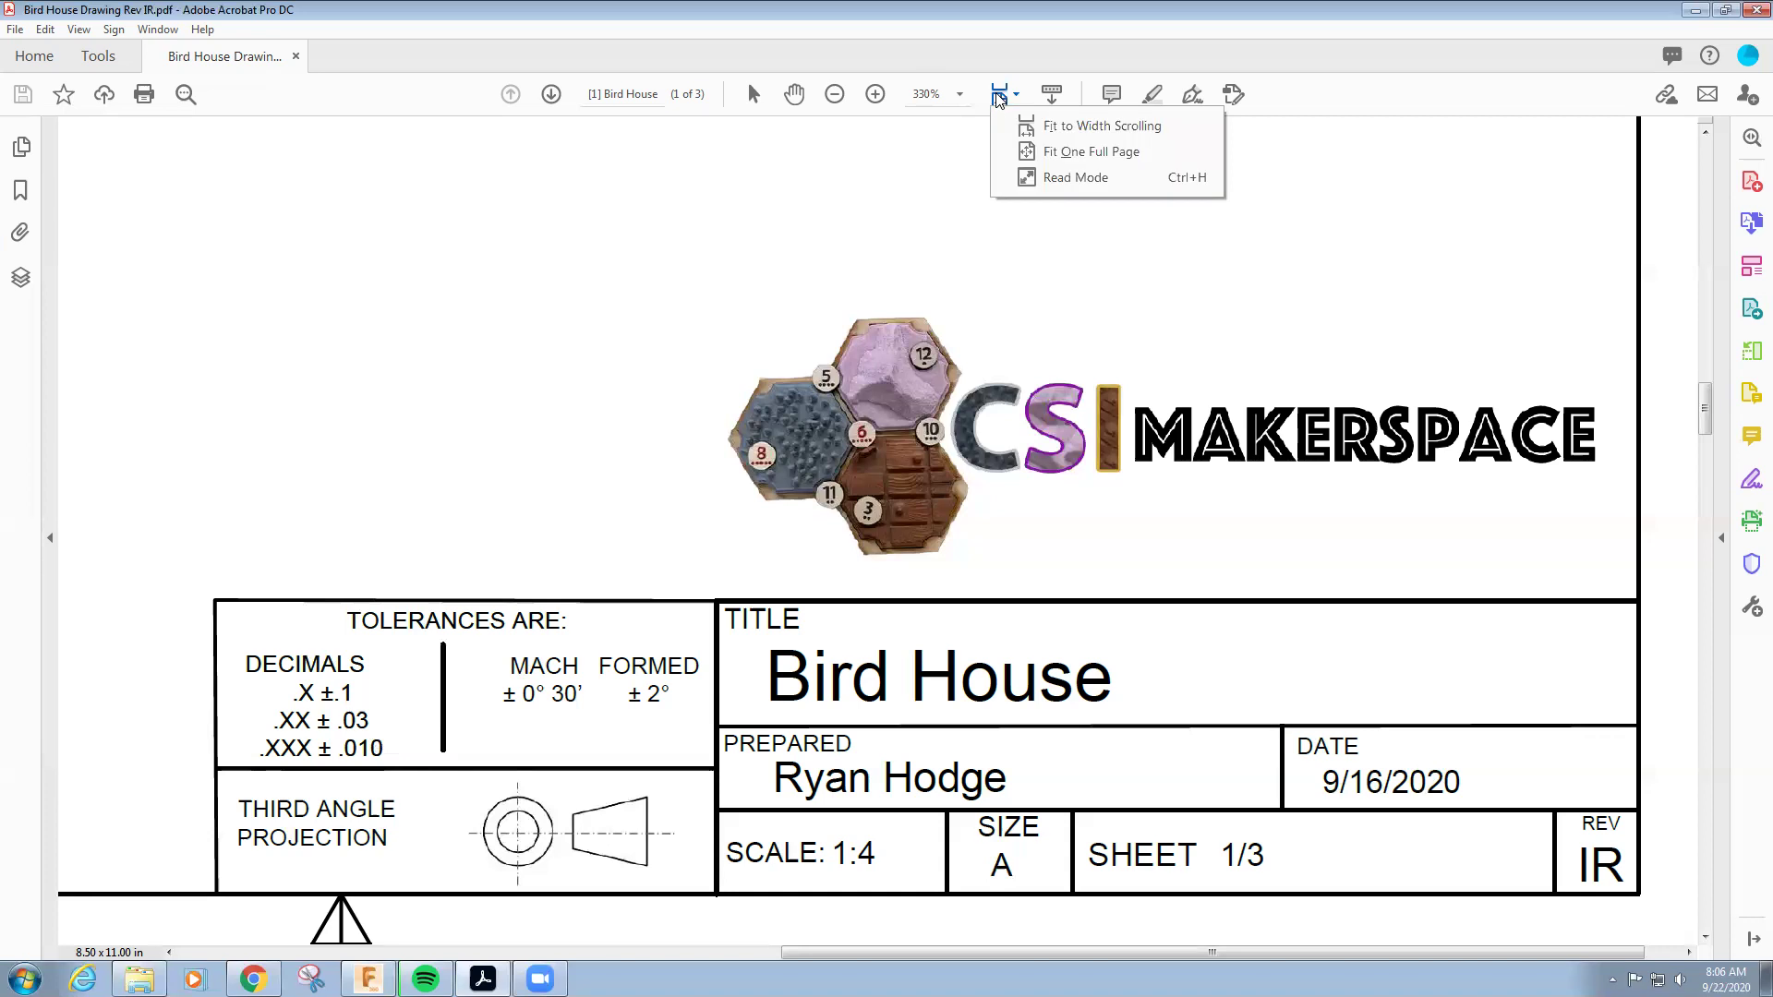
click(1063, 150)
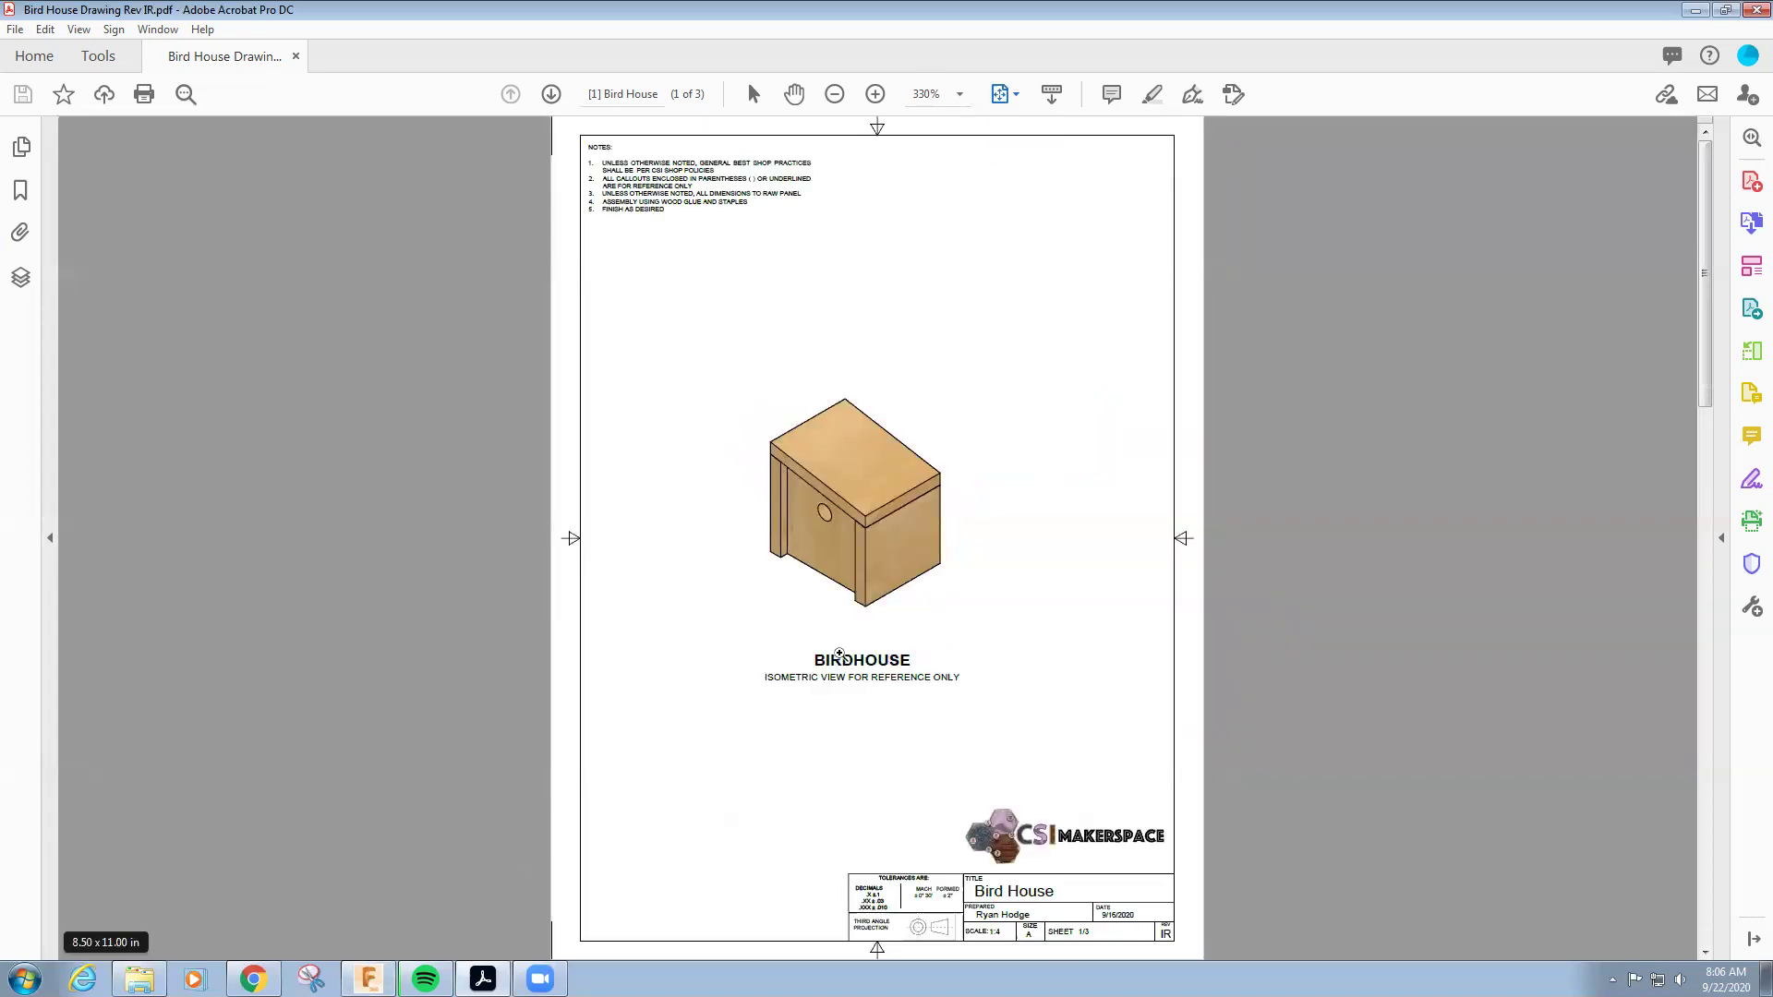
scroll(918, 679, down, 1)
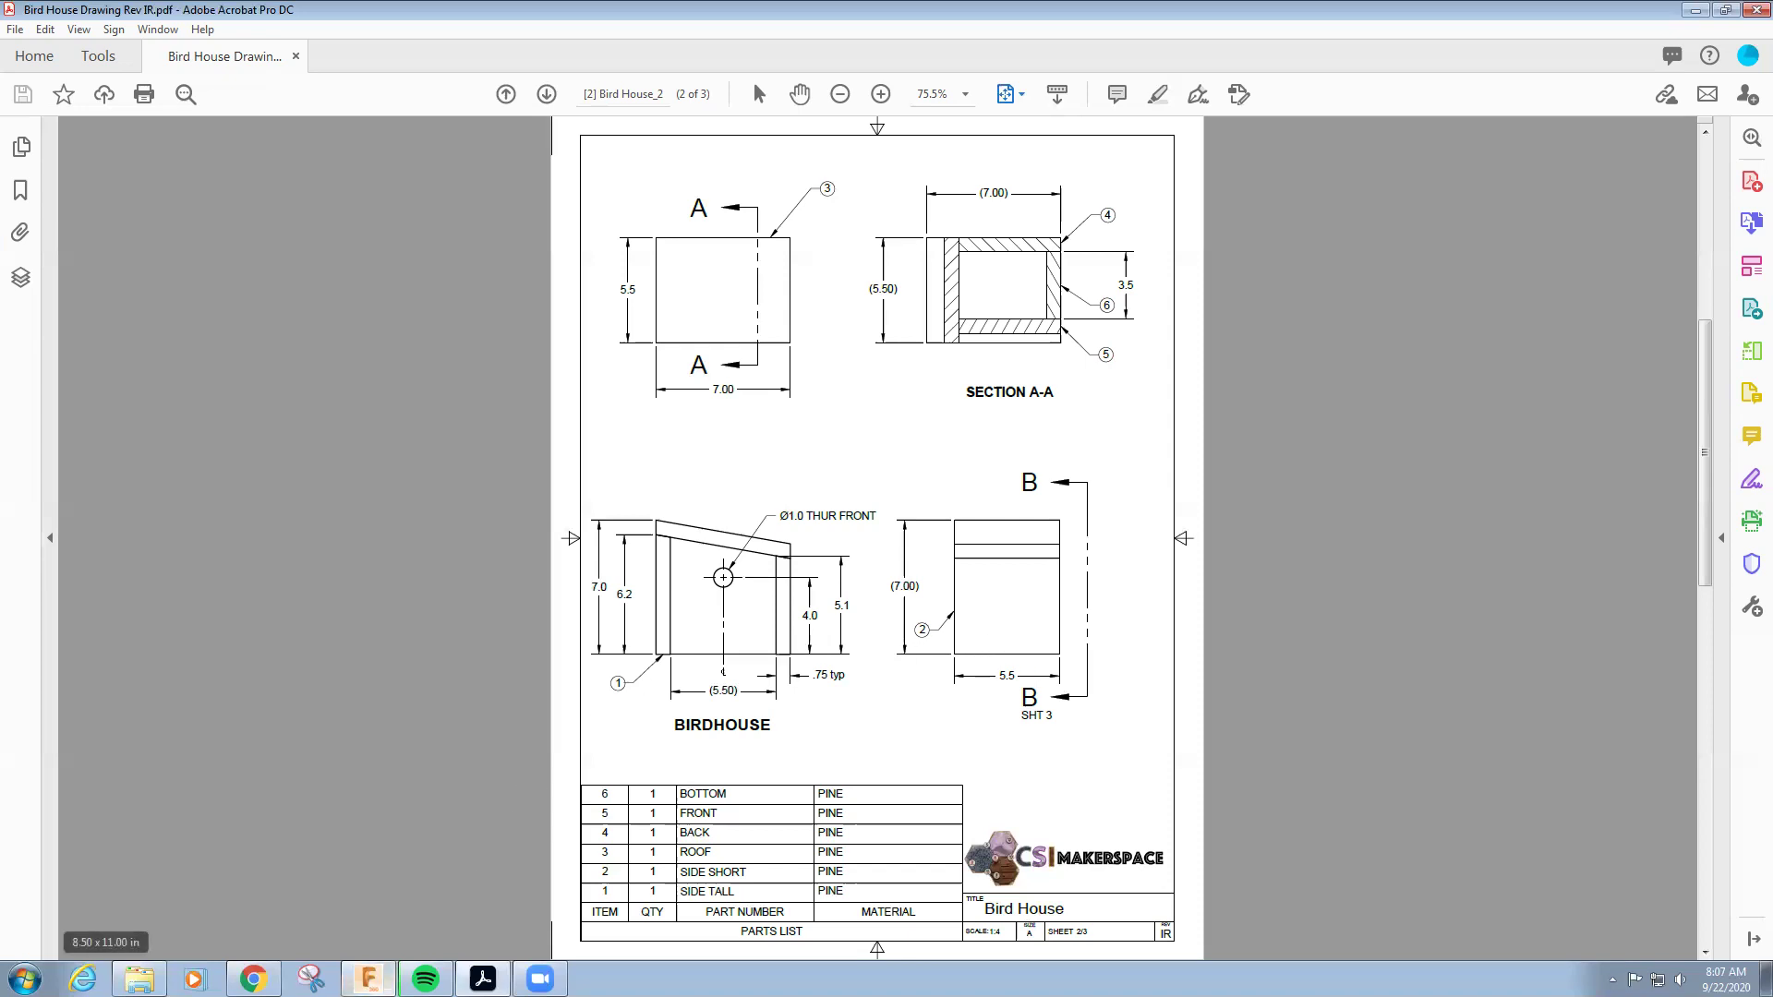
In Fusion 360, expand Bird House:1 to list its six components, briefly selecting SIDE SHORT:1
mouse_move(369, 979)
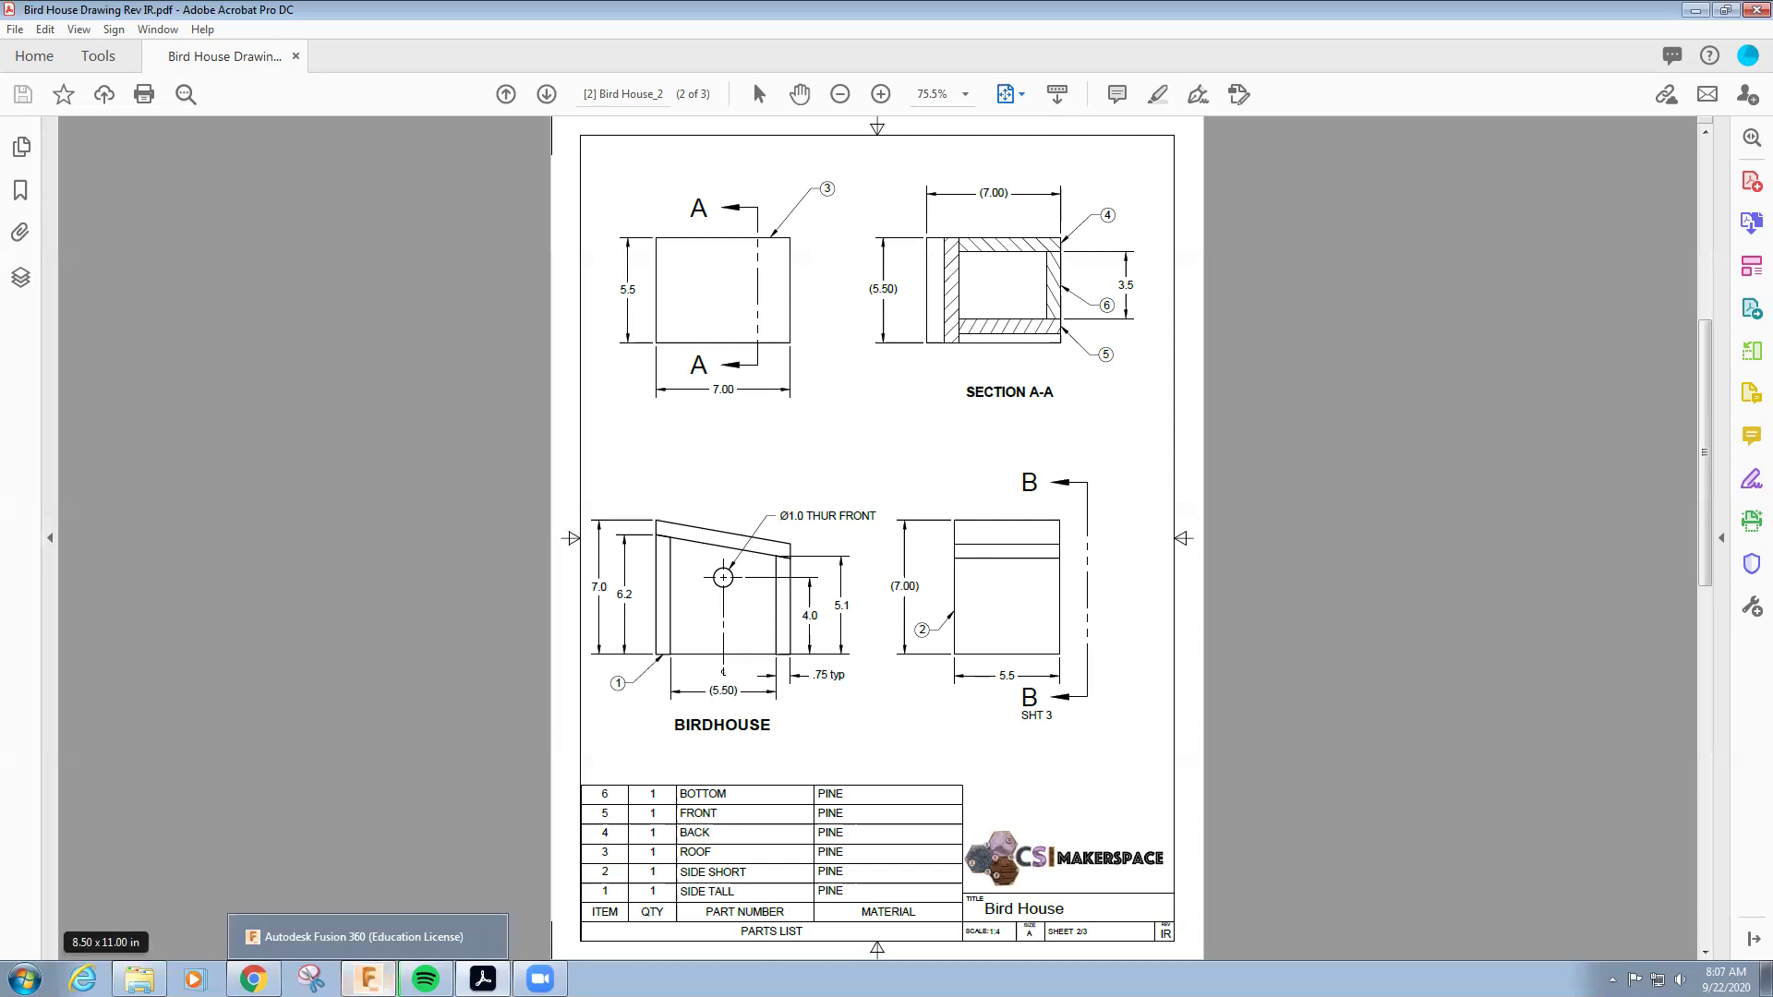
click(364, 936)
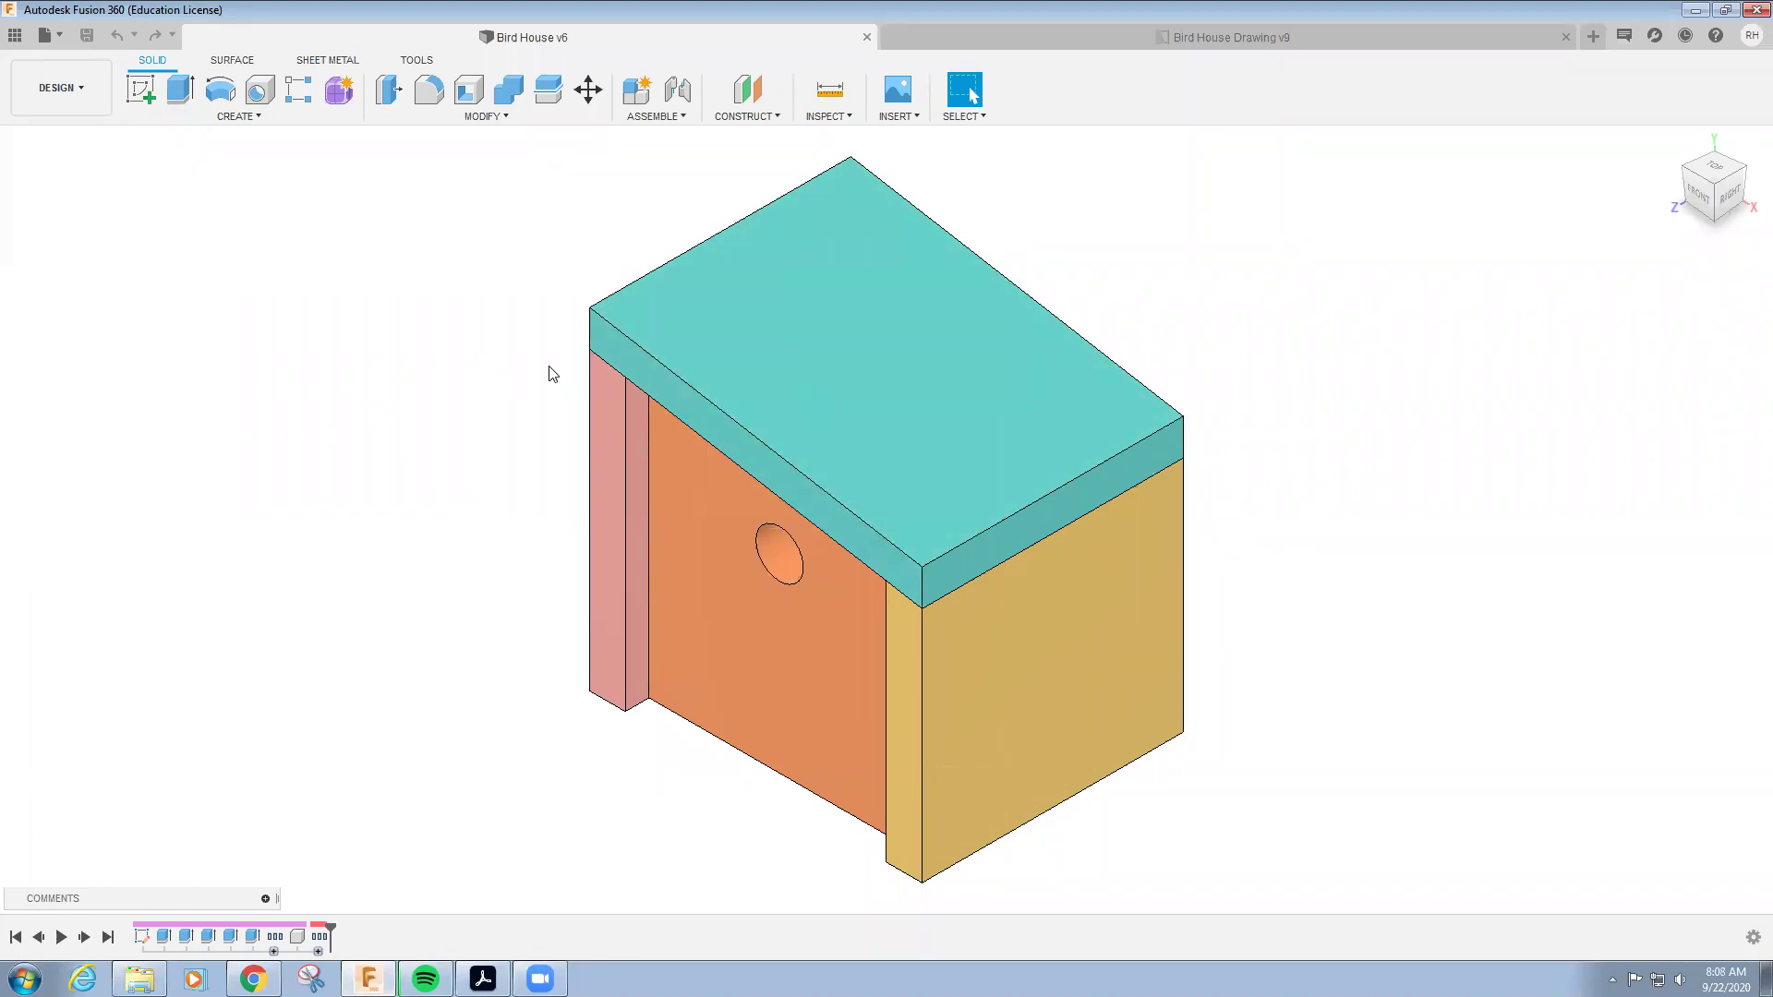
click(608, 458)
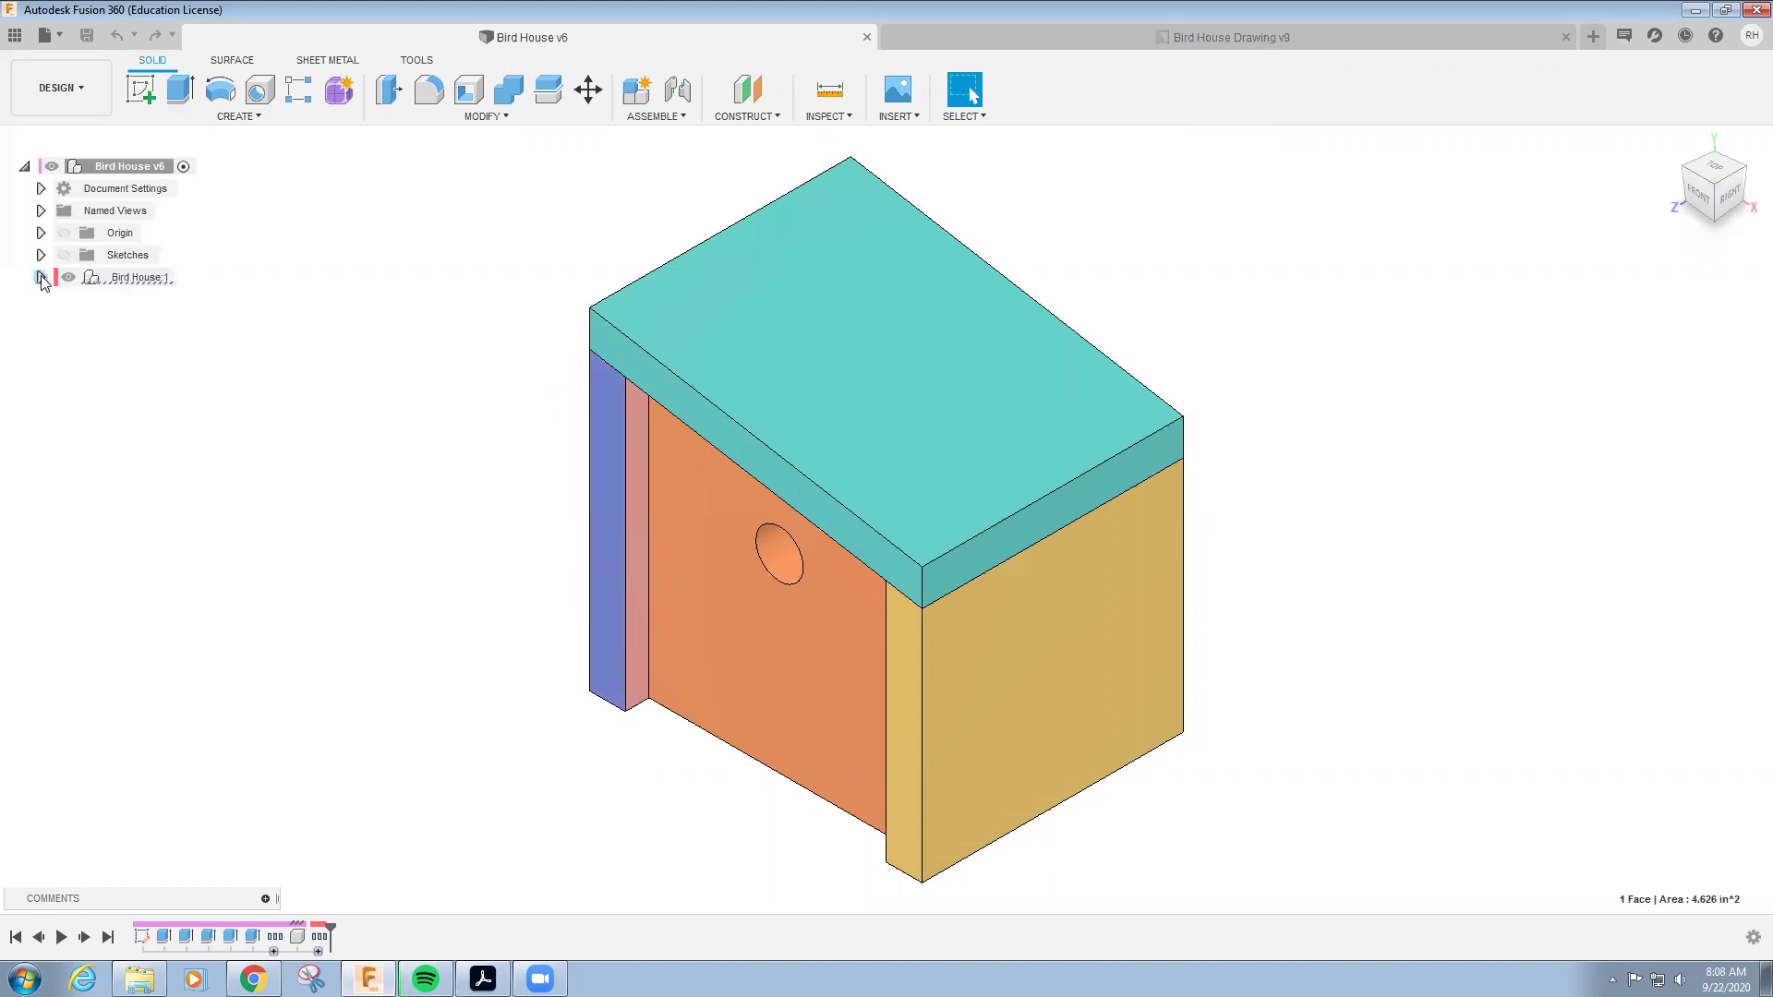
click(40, 277)
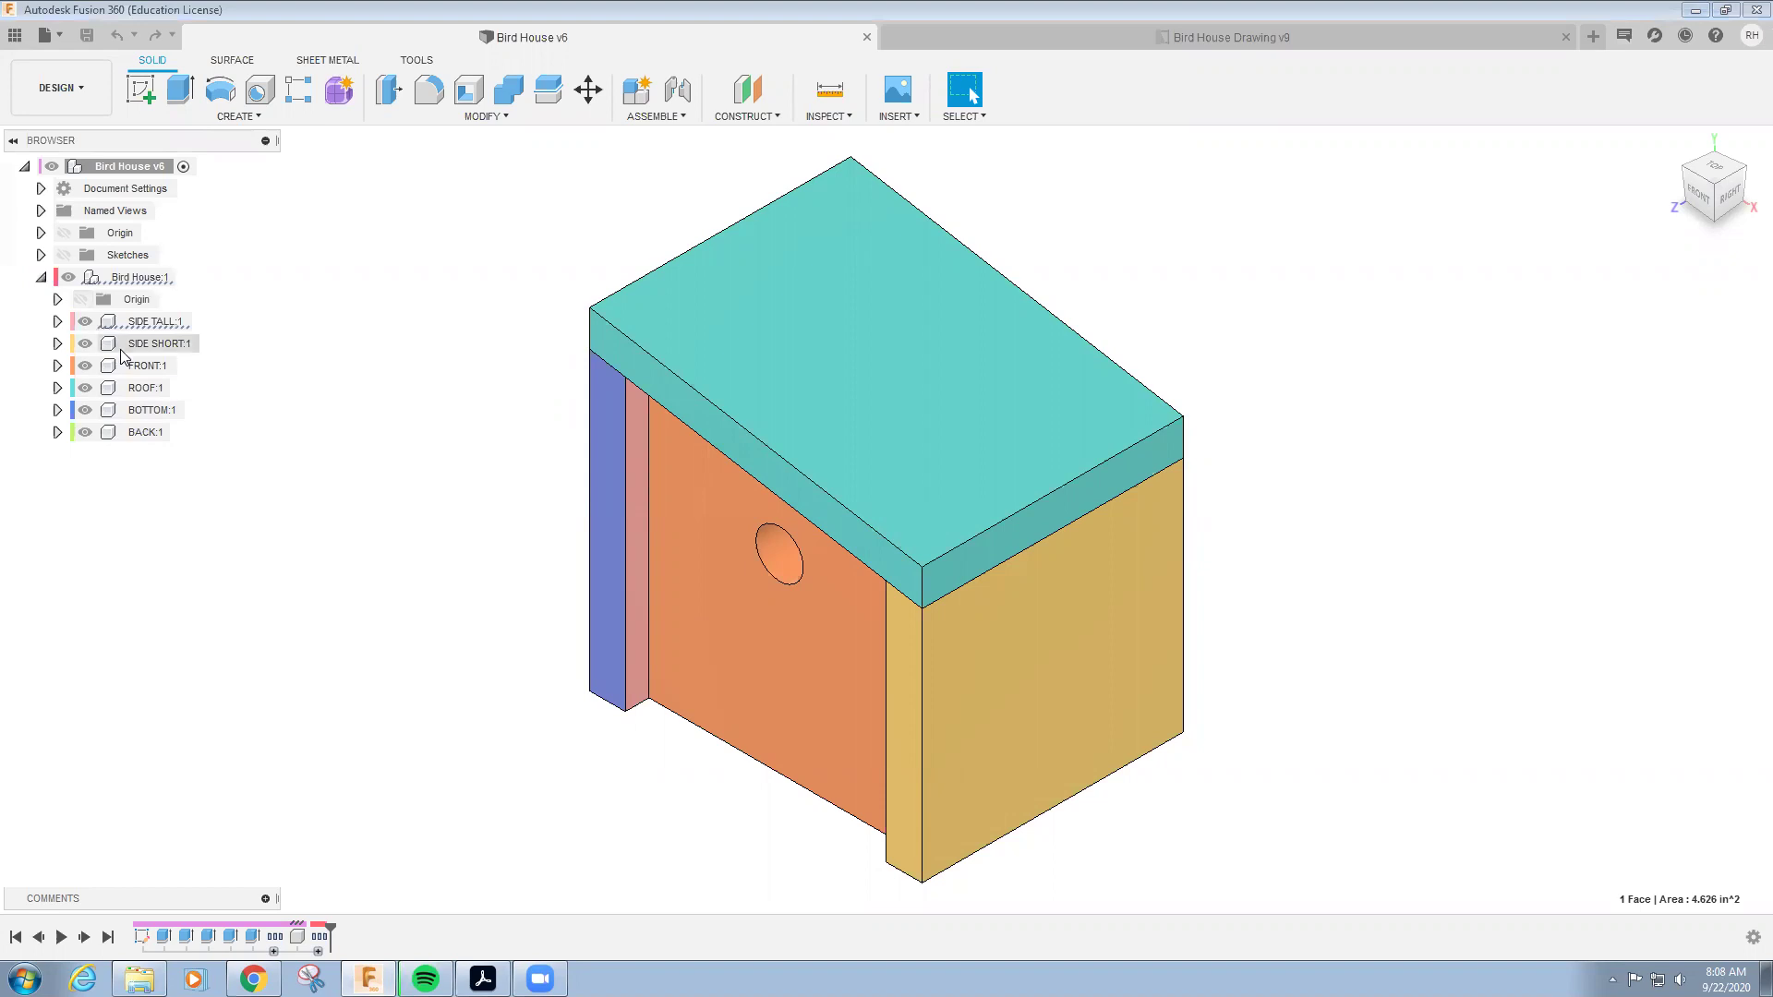
click(161, 348)
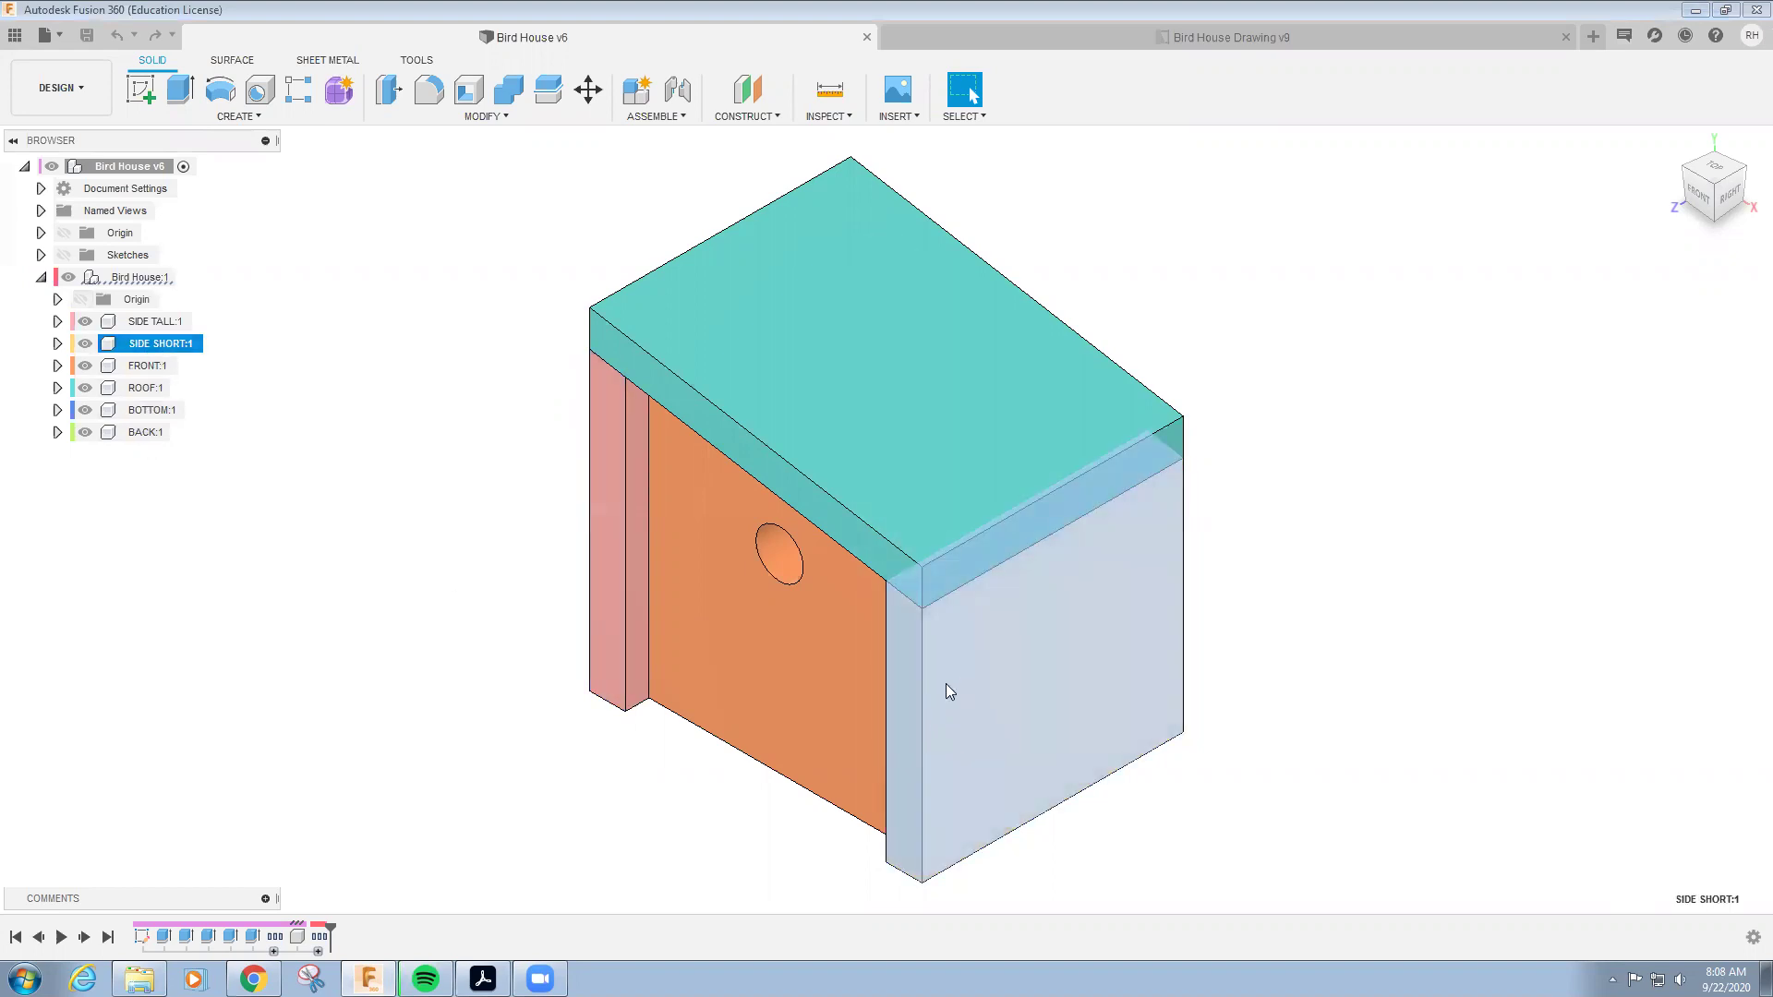
click(495, 527)
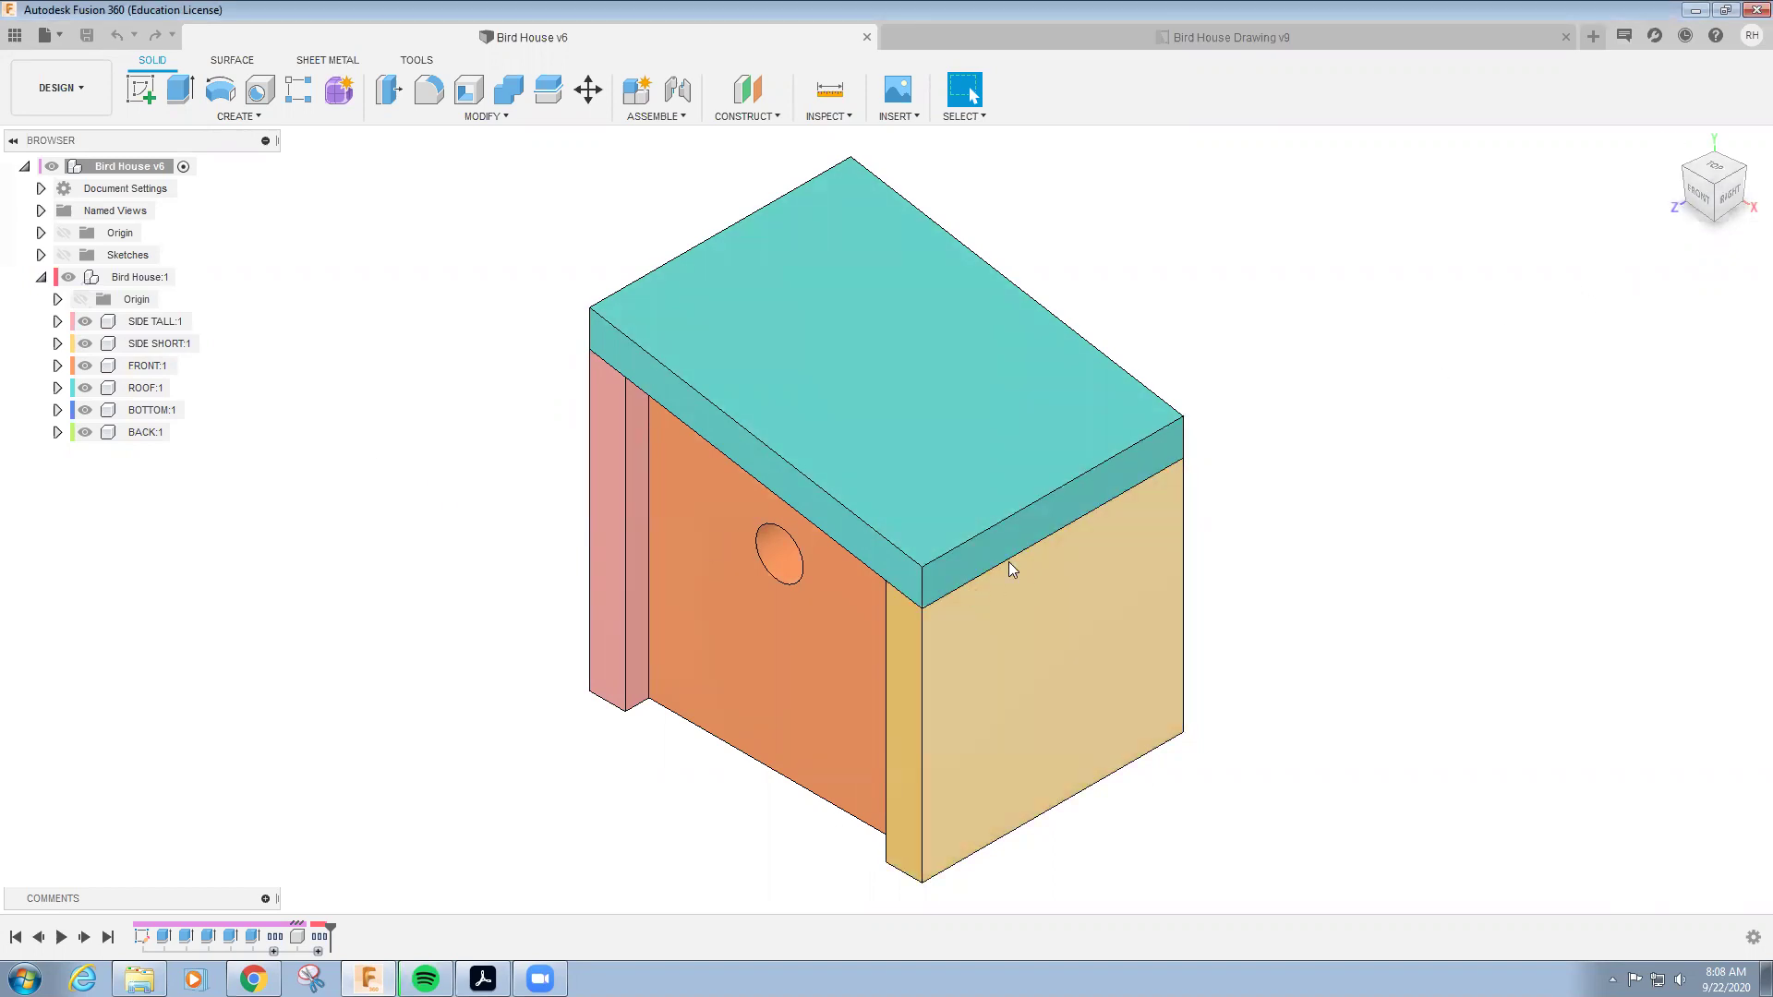
mouse_move(368, 979)
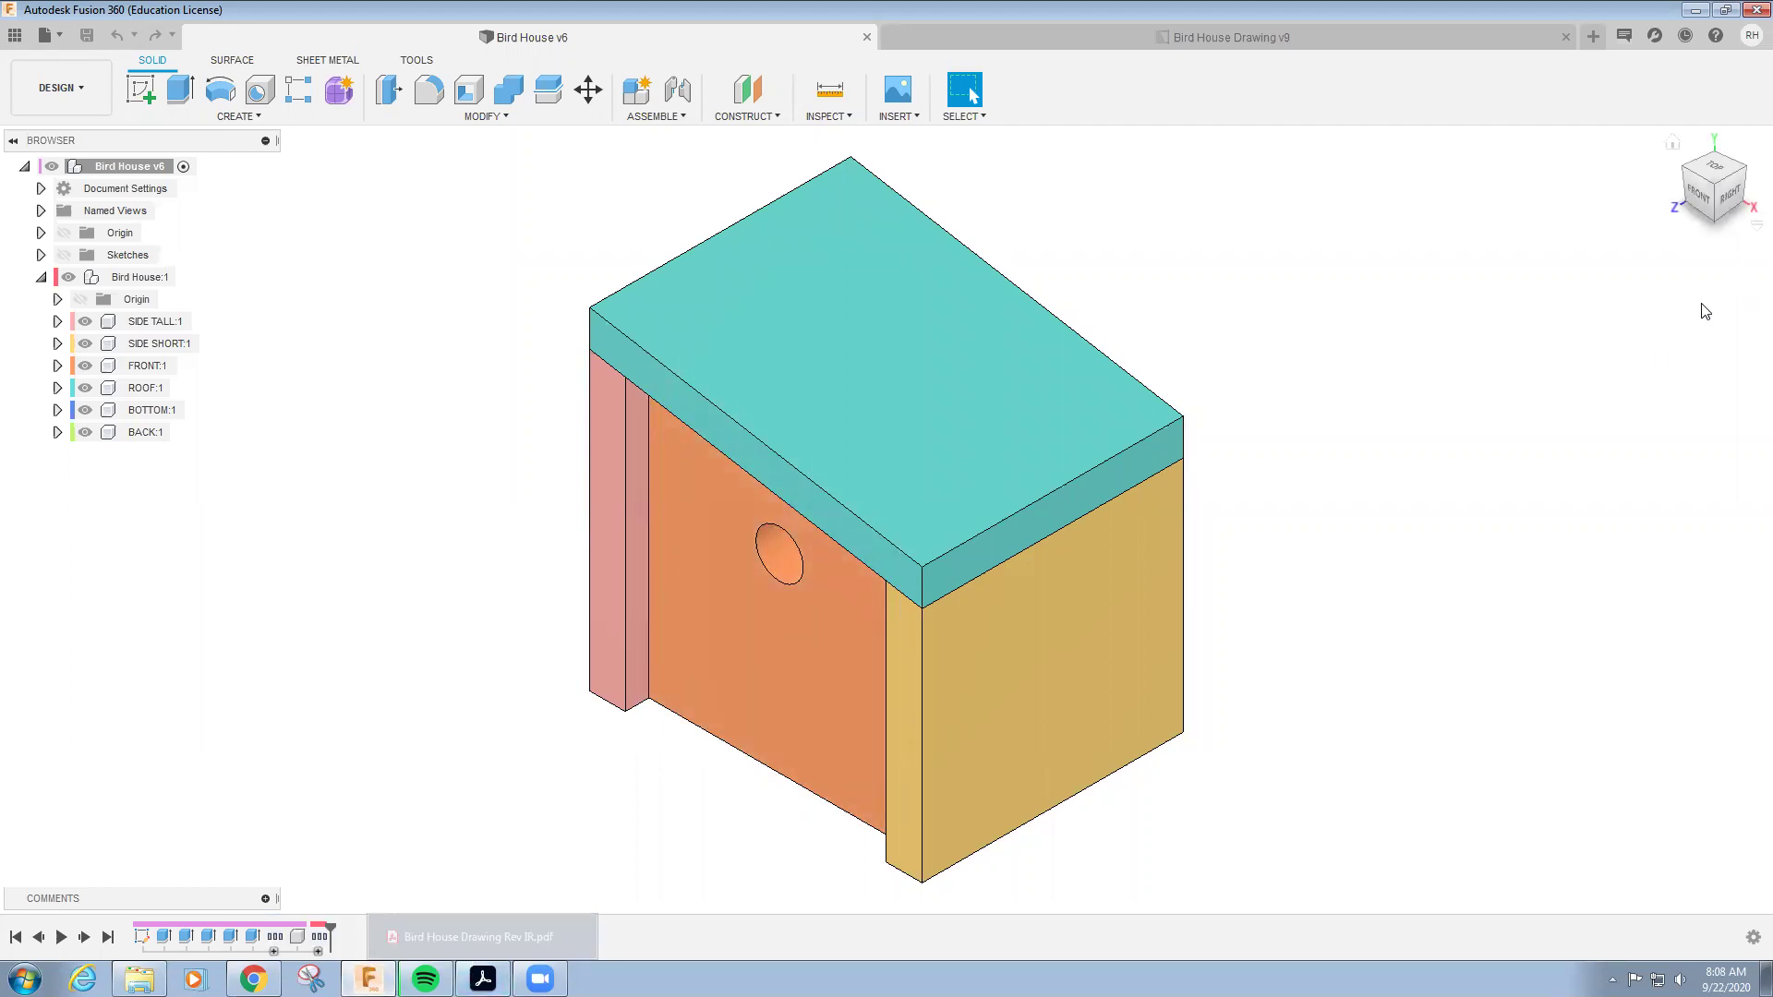
Snap the model to the FRONT view and check it against the drawing PDF
click(1697, 200)
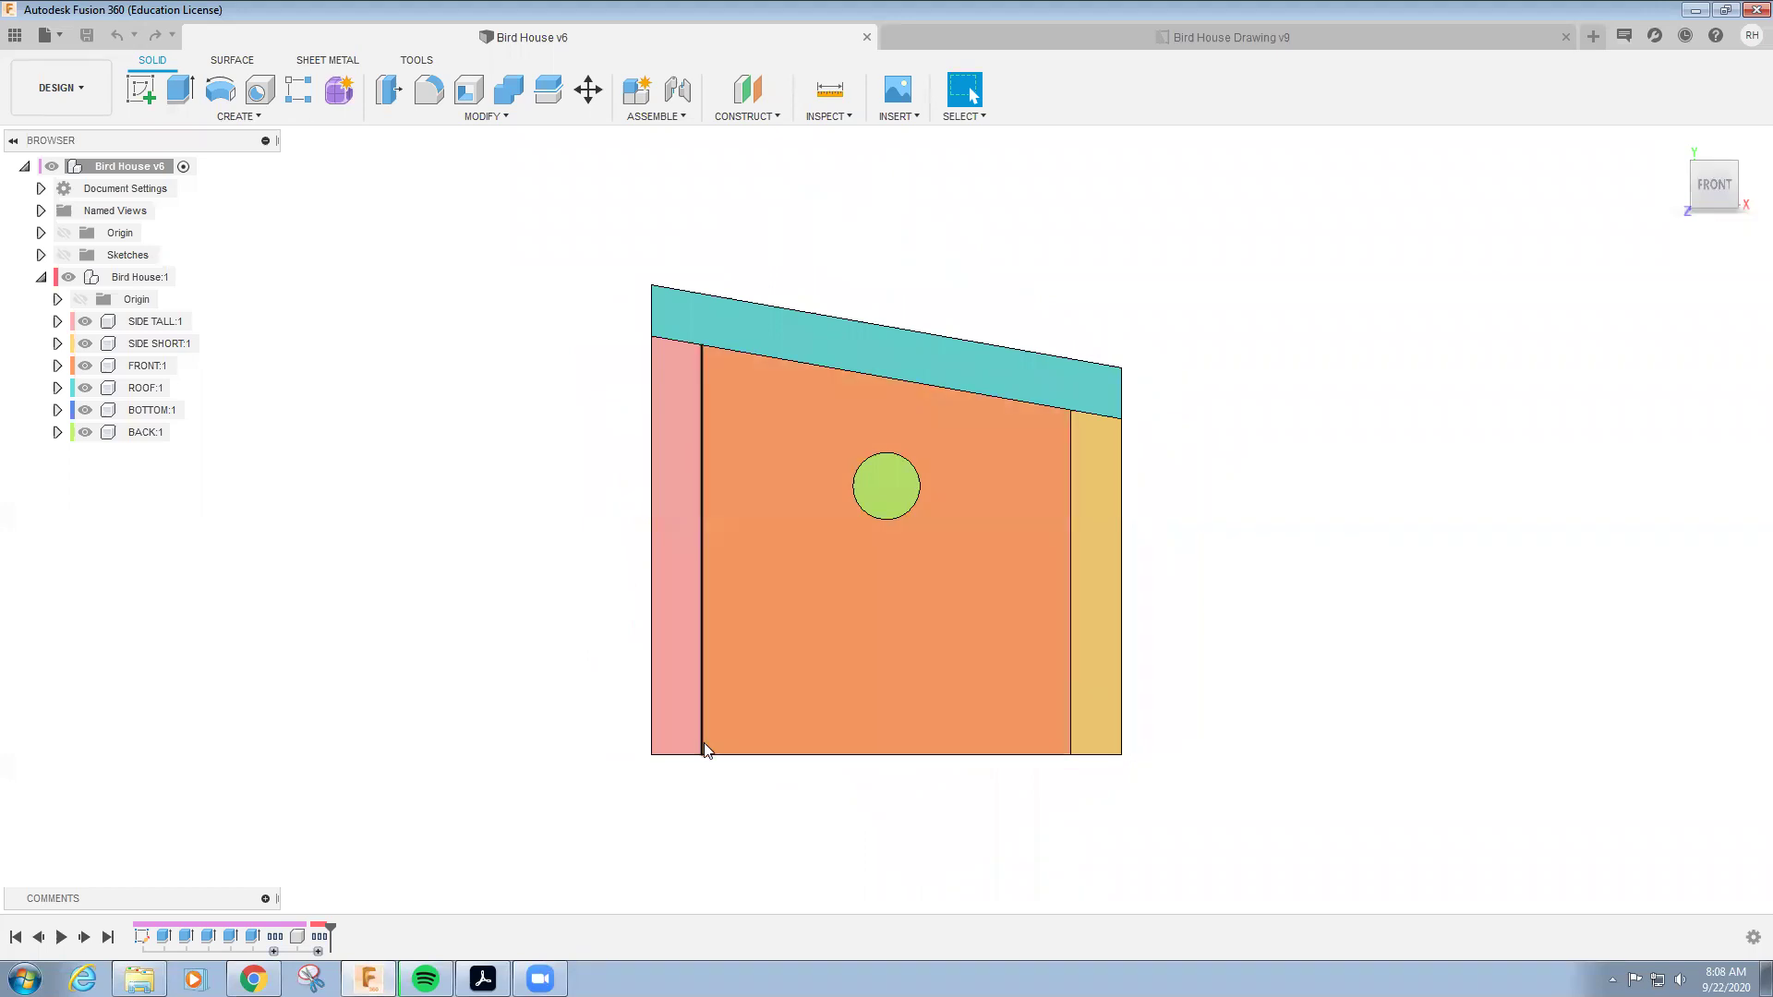
key(alt+Tab)
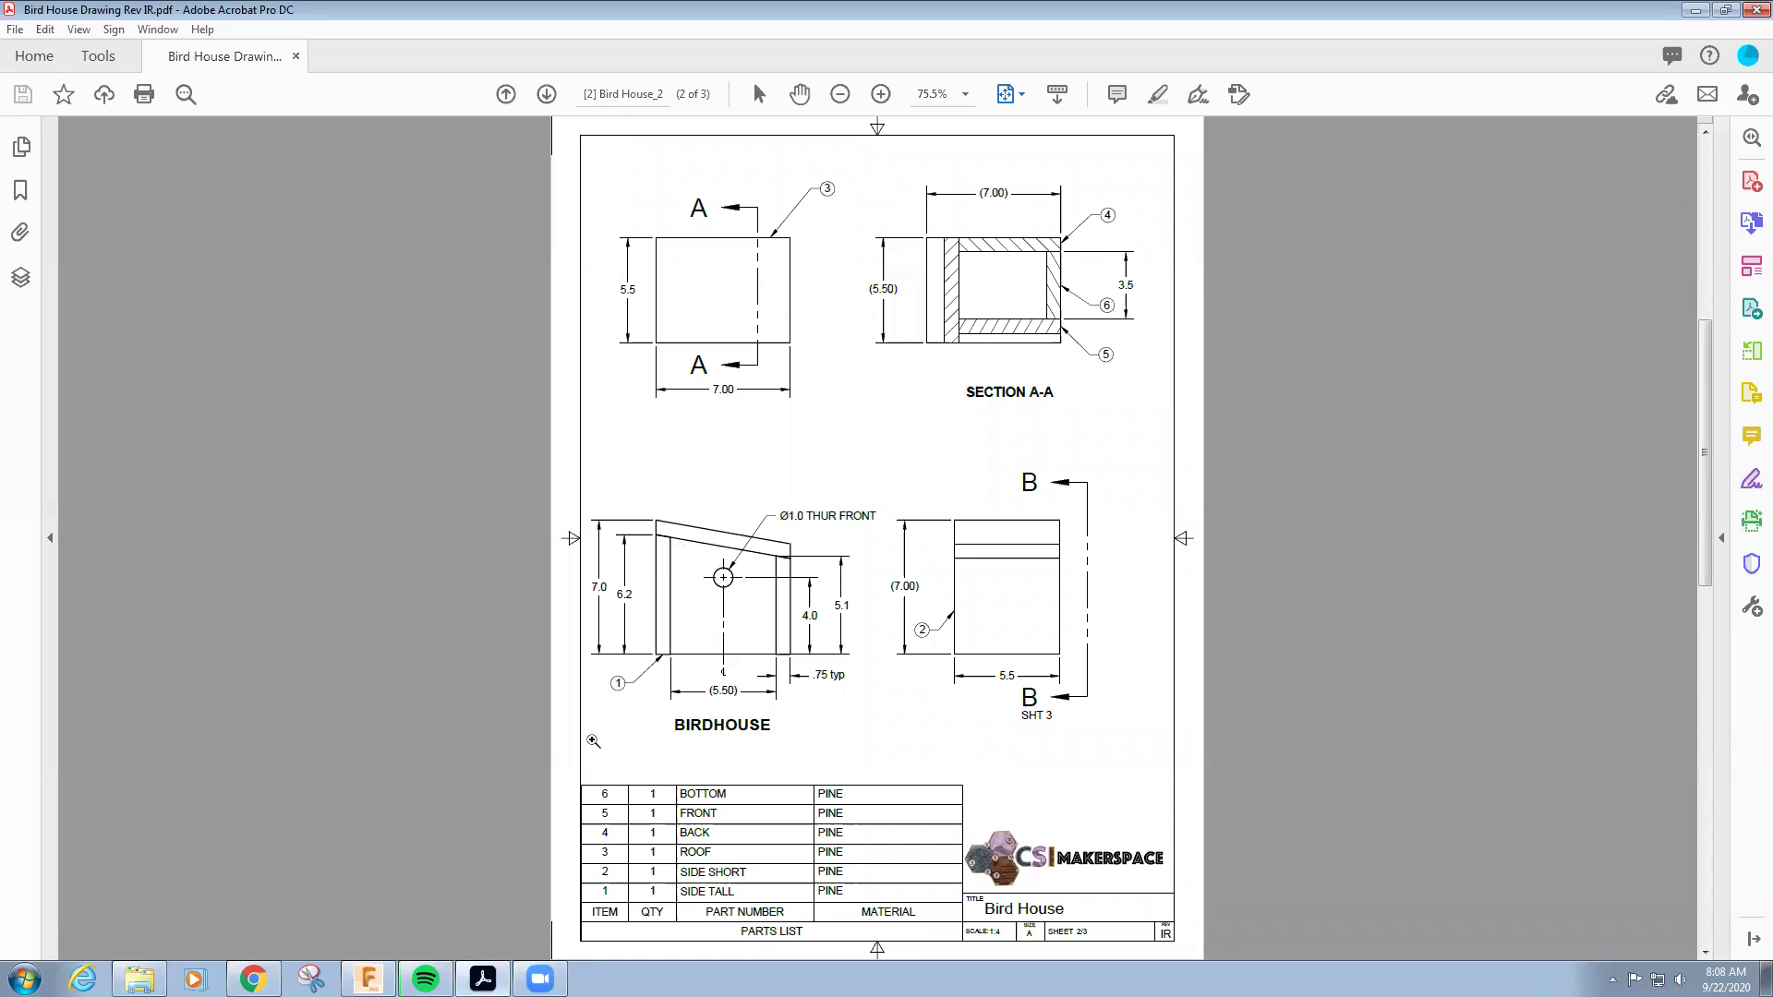
key(alt+Tab)
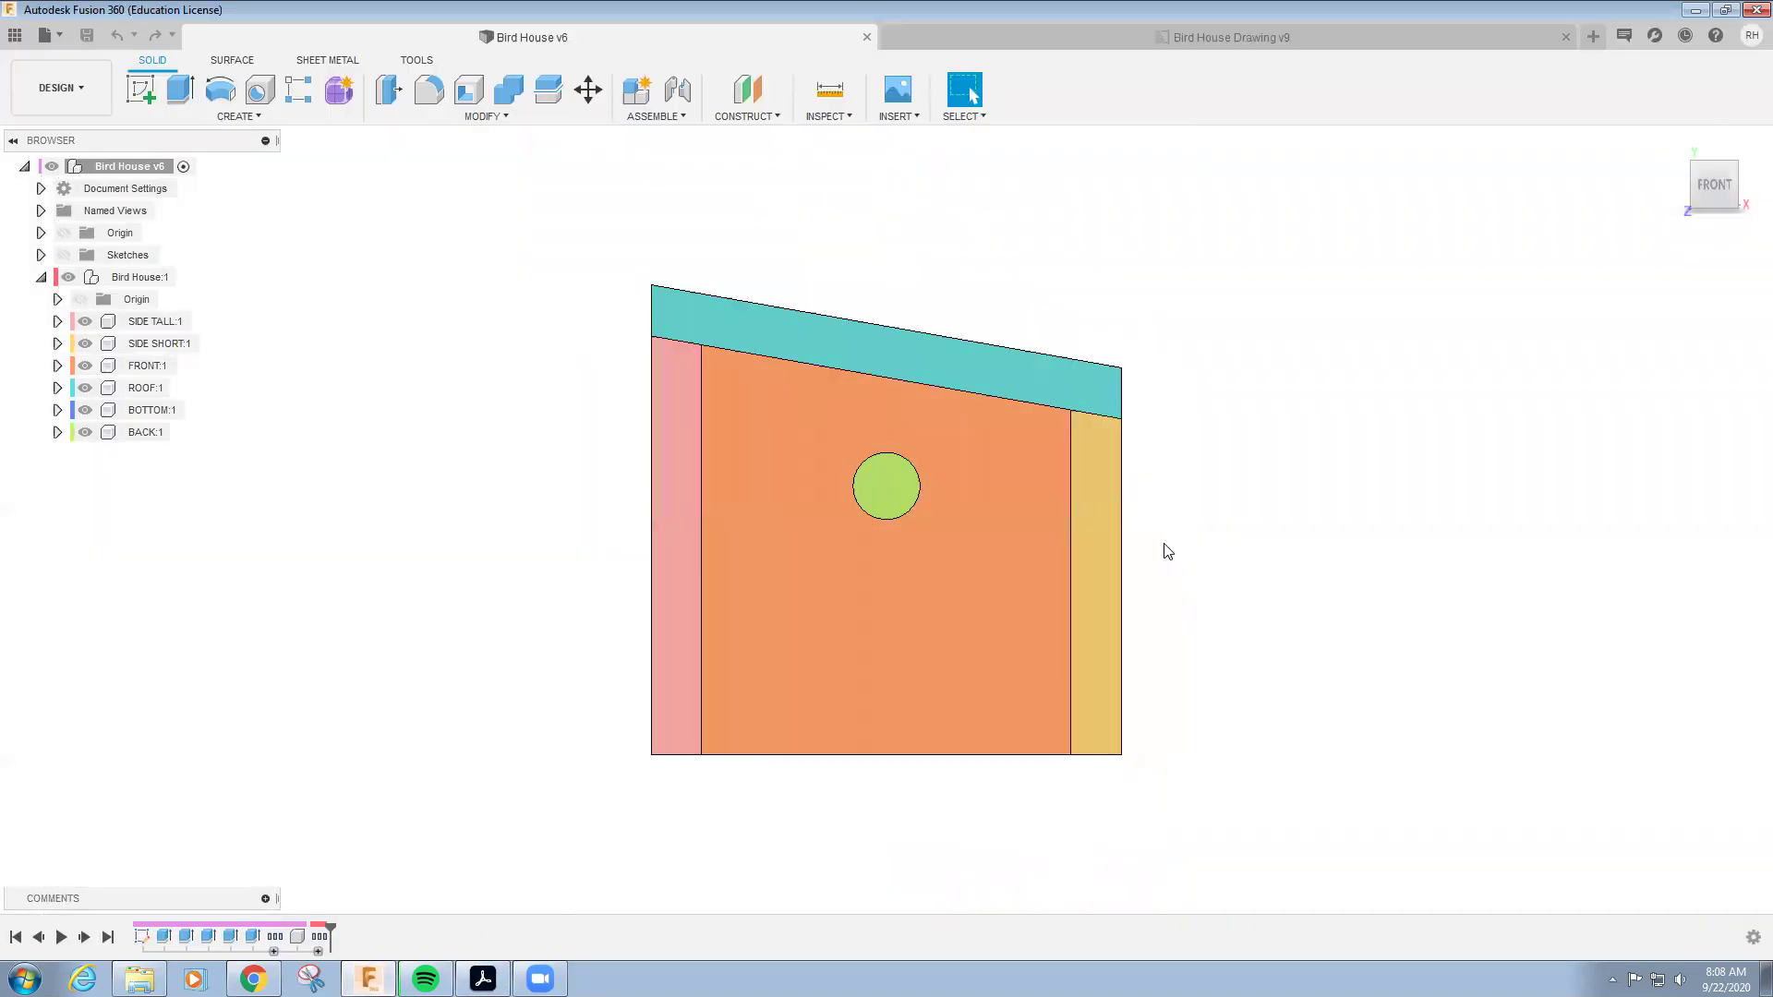
mouse_move(1144, 502)
mouse_down()
mouse_move(999, 507)
mouse_move(1013, 519)
mouse_up()
Set the model to the flat RIGHT view and compare it with View B in the PDF
click(1692, 196)
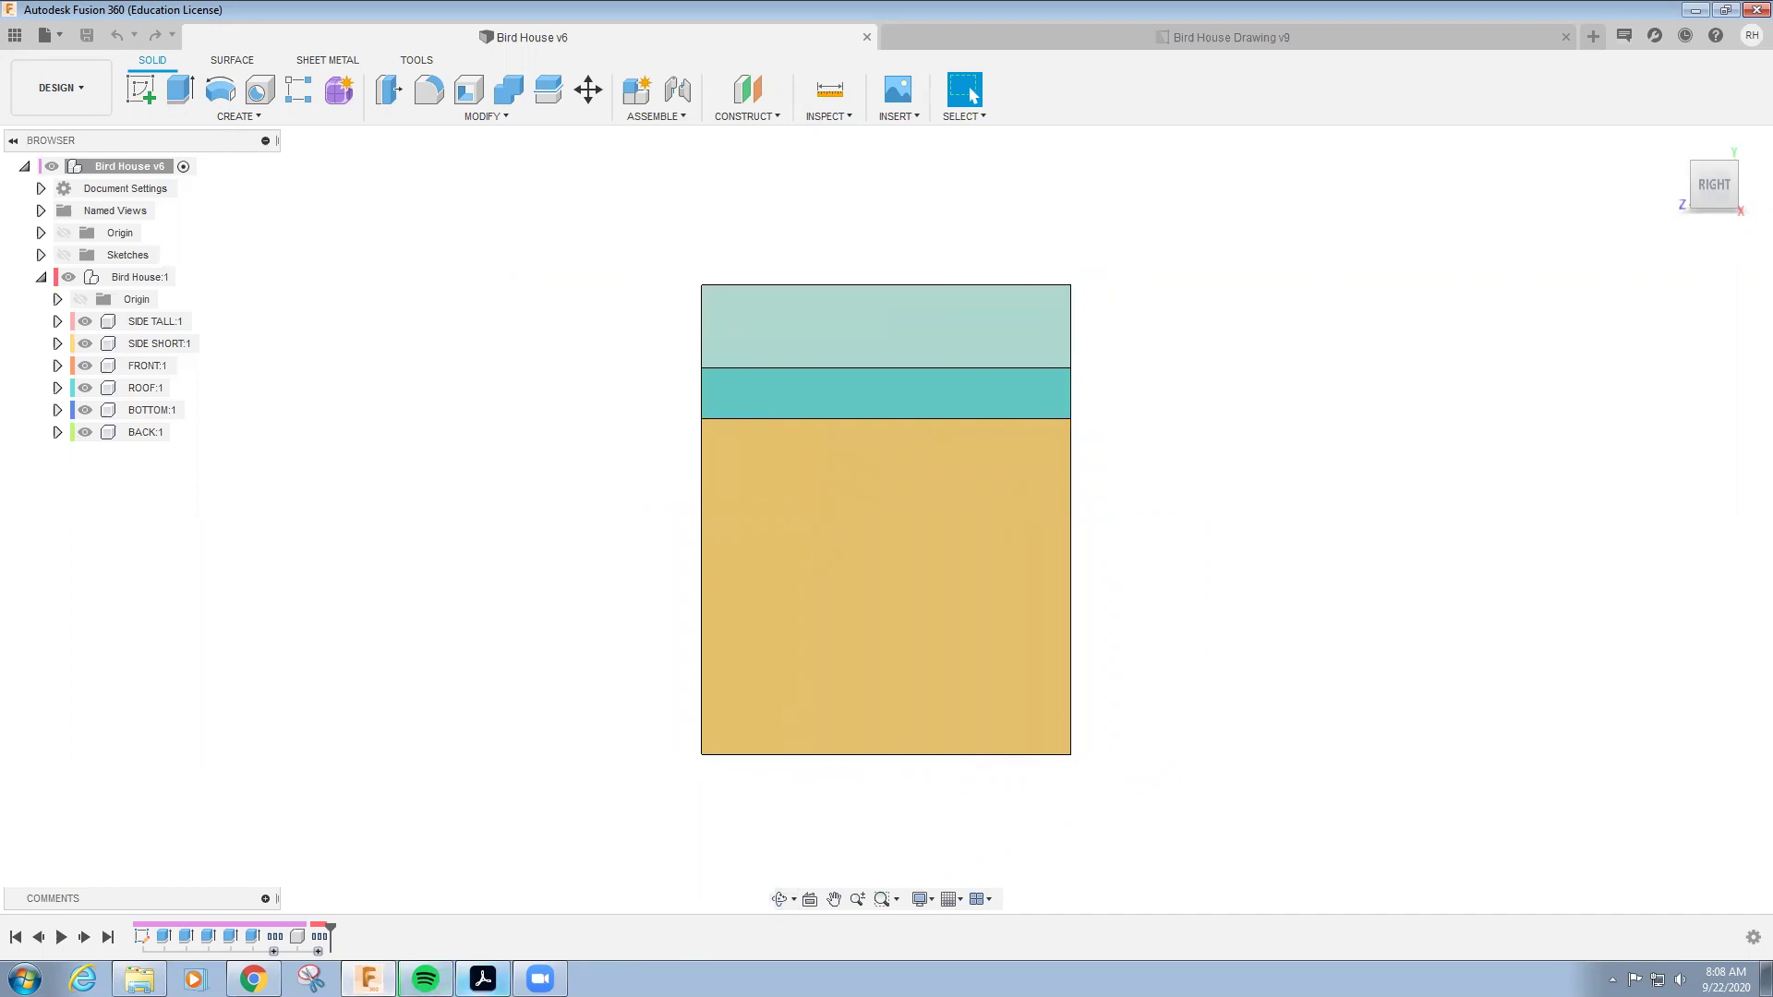
click(483, 979)
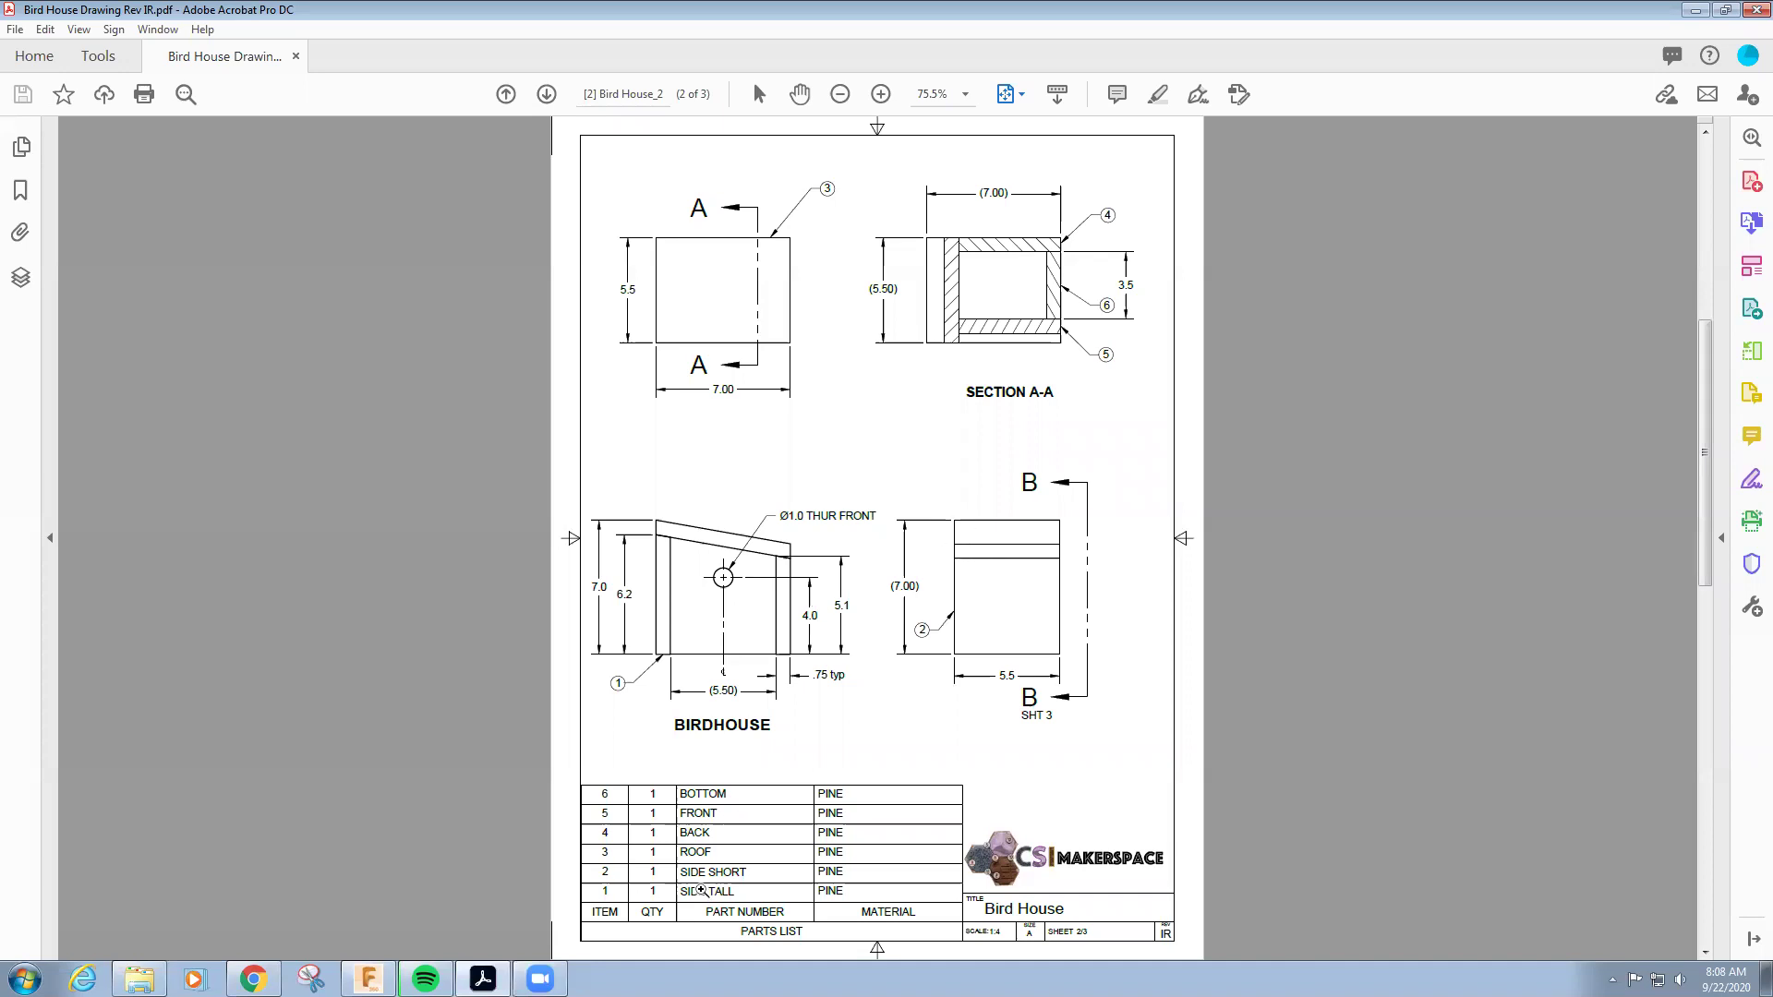
mouse_move(426, 979)
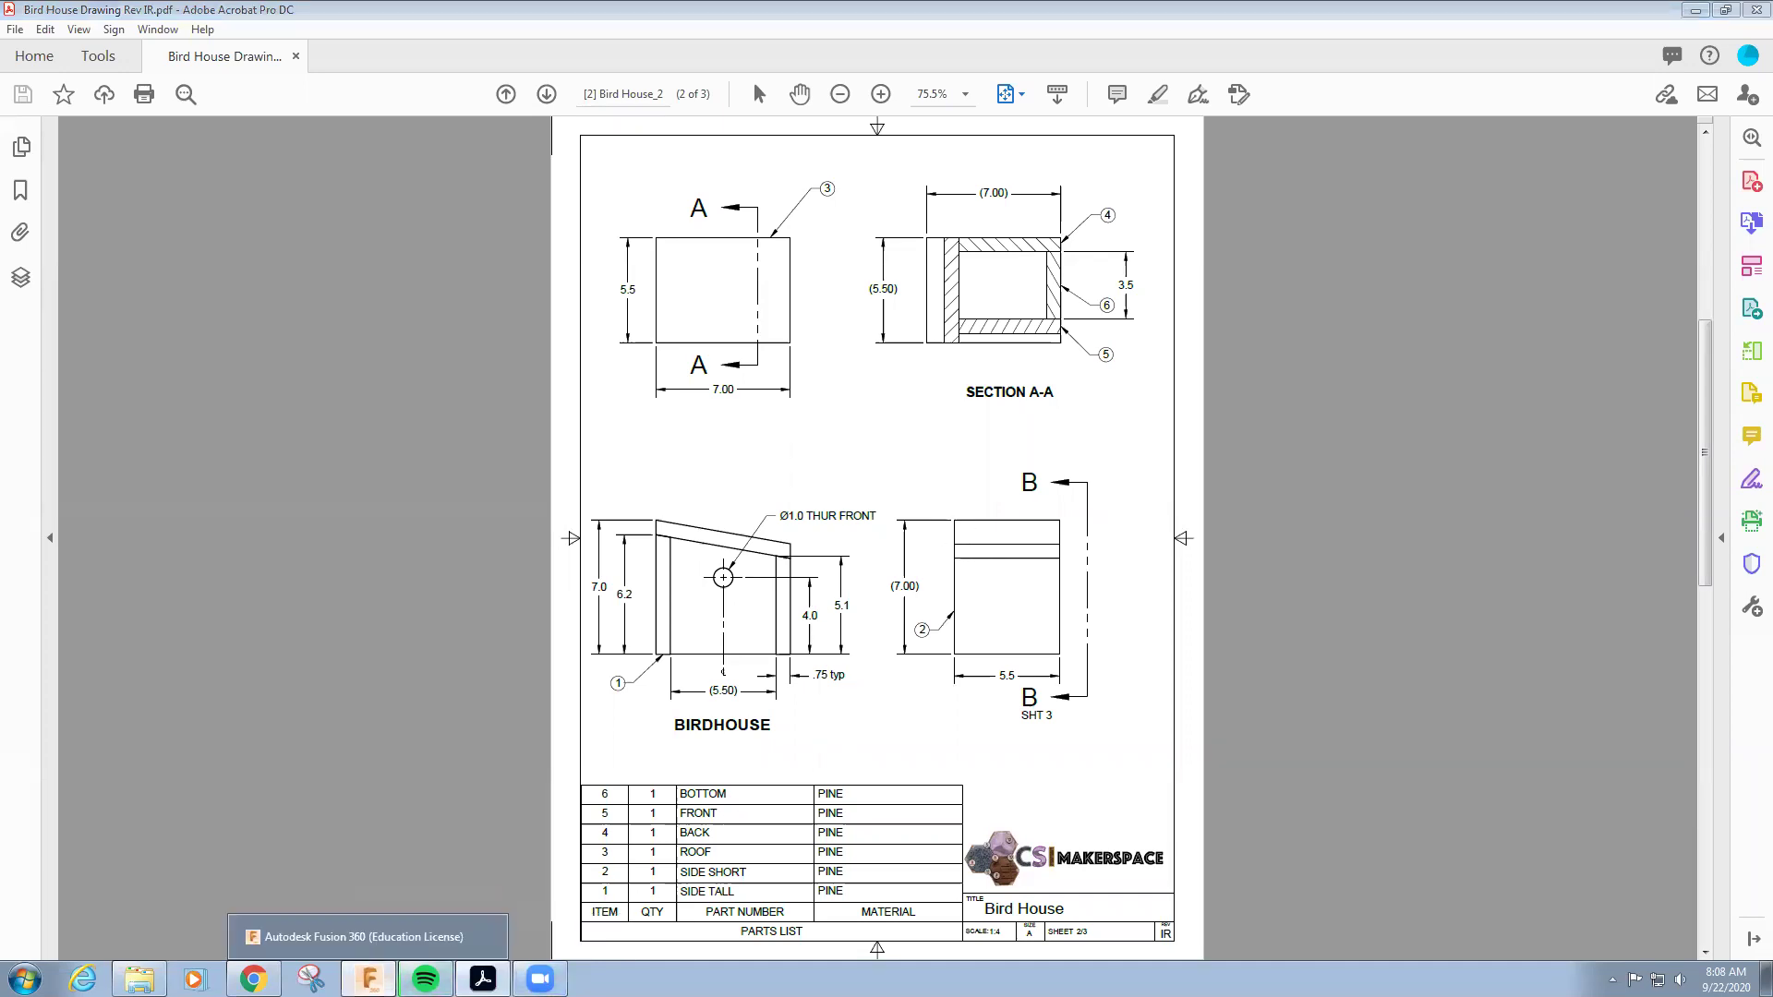
click(368, 979)
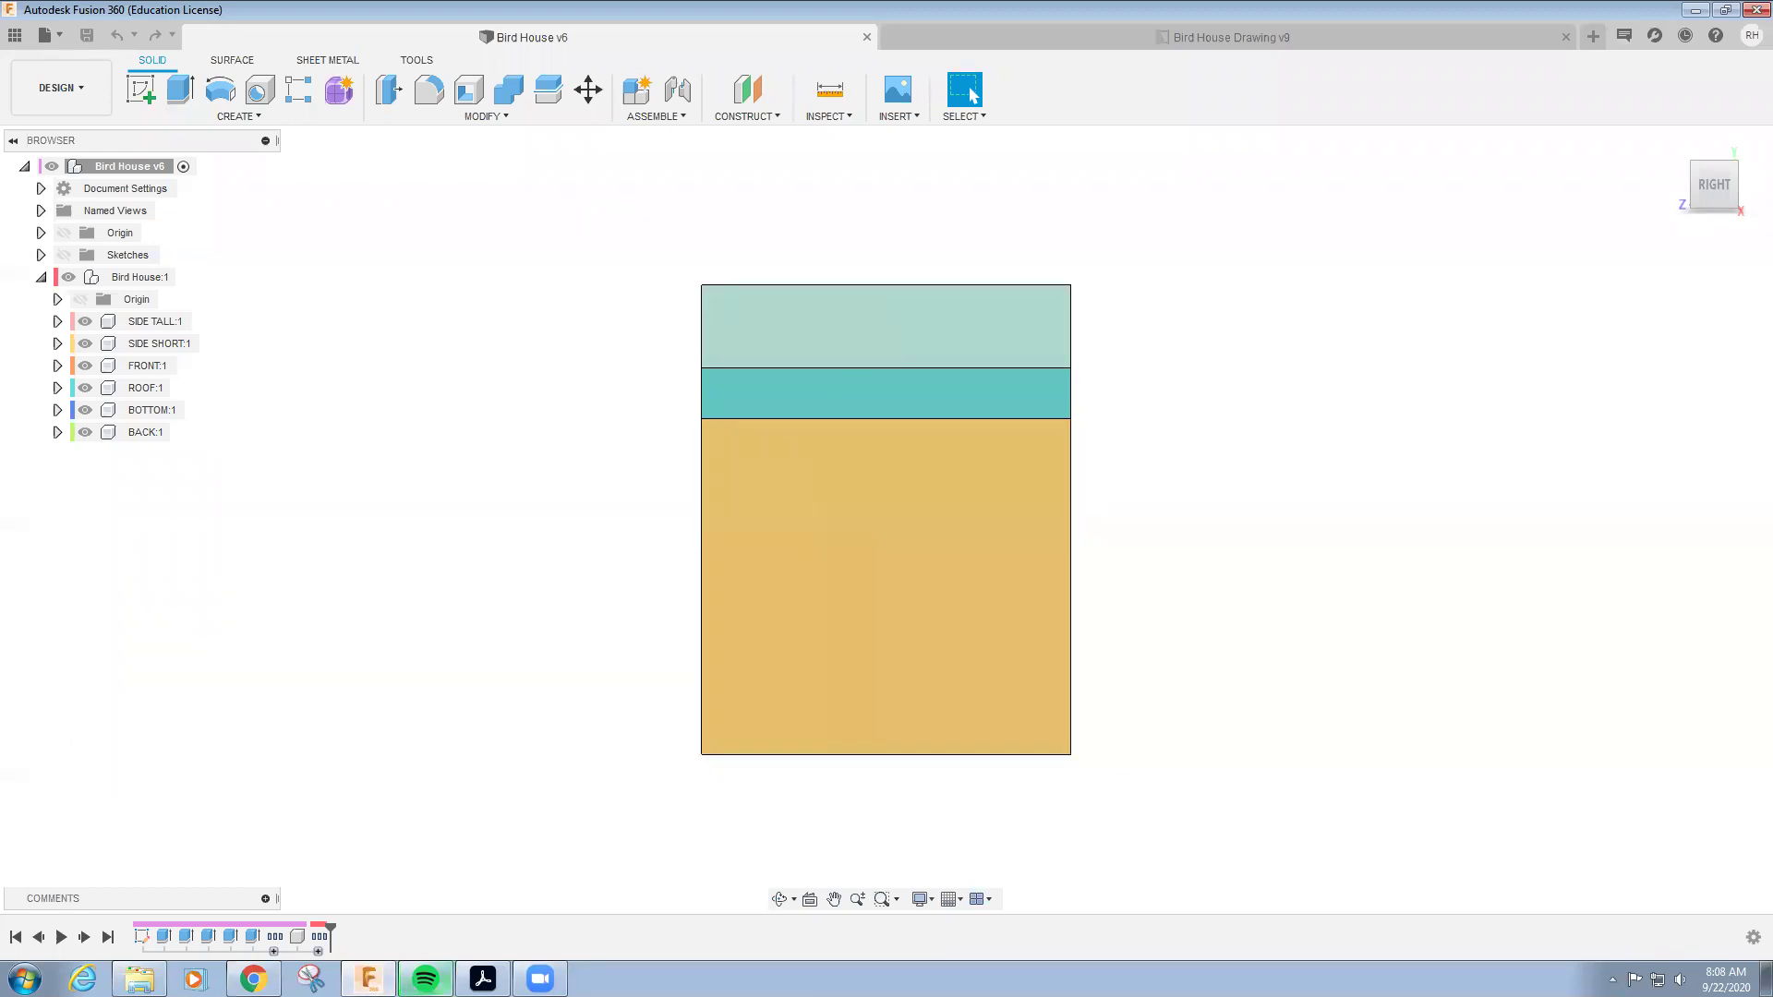
Check the PDF, turn the model from FRONT to a flat TOP roof view, then return to sheet 2
click(497, 981)
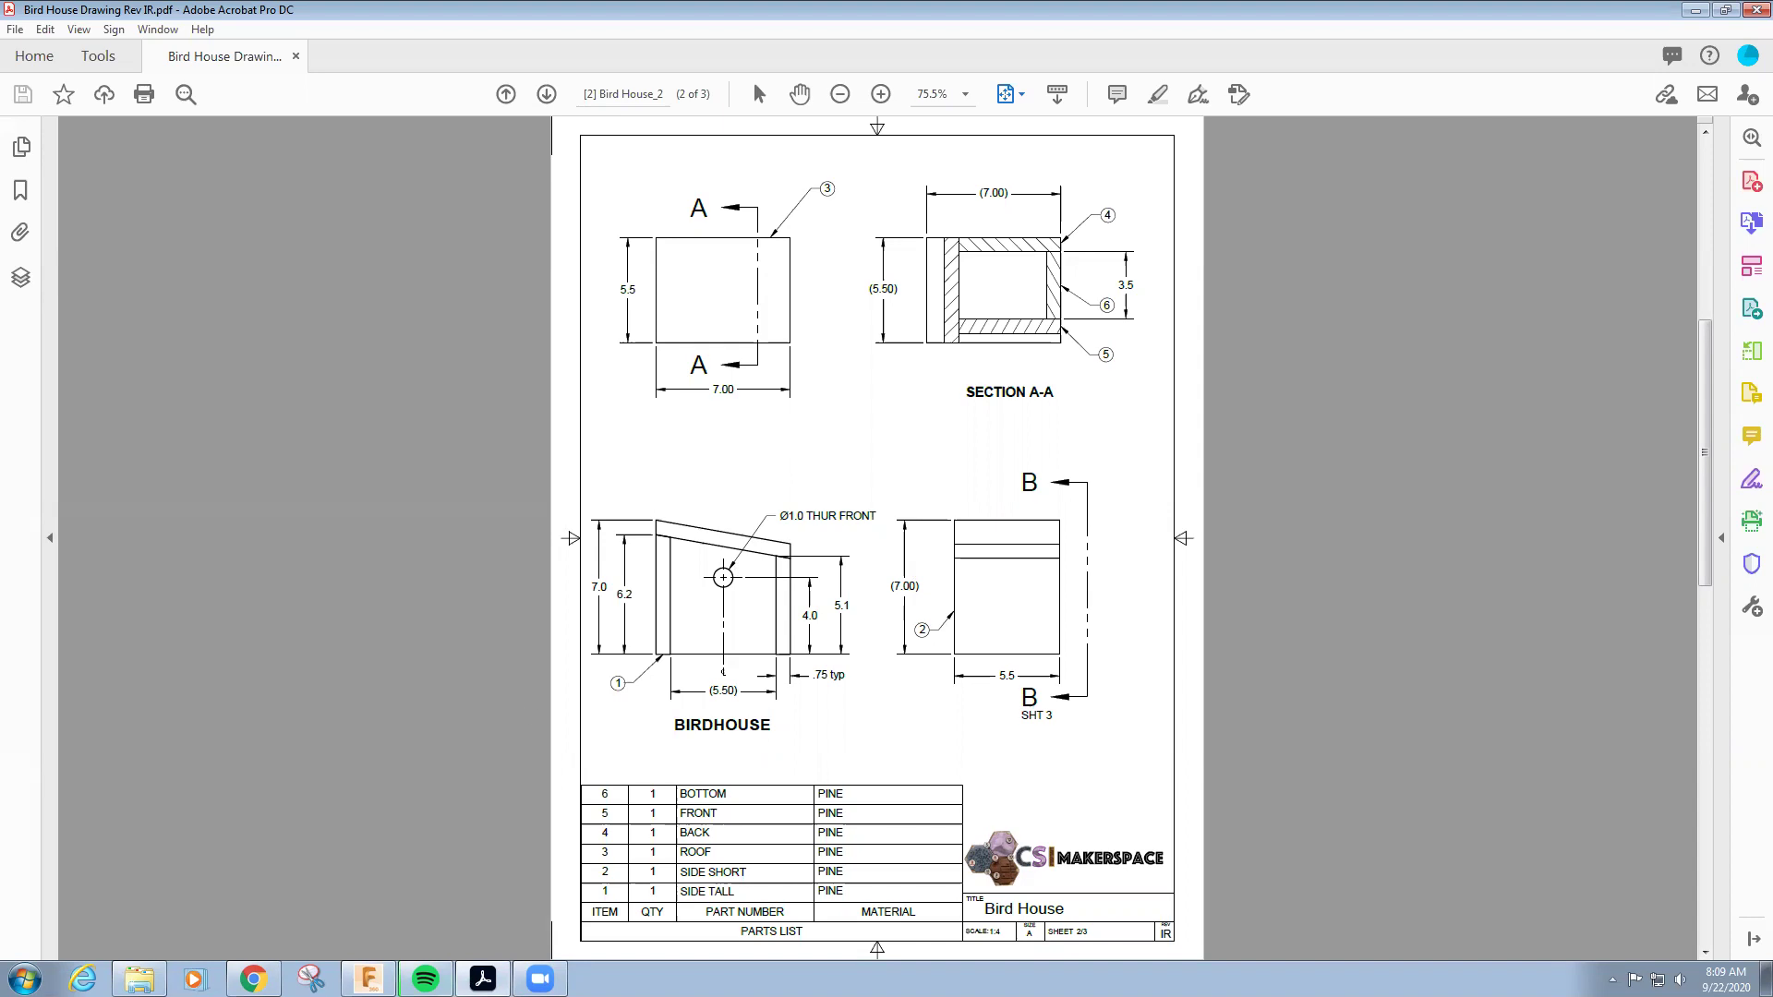
click(369, 978)
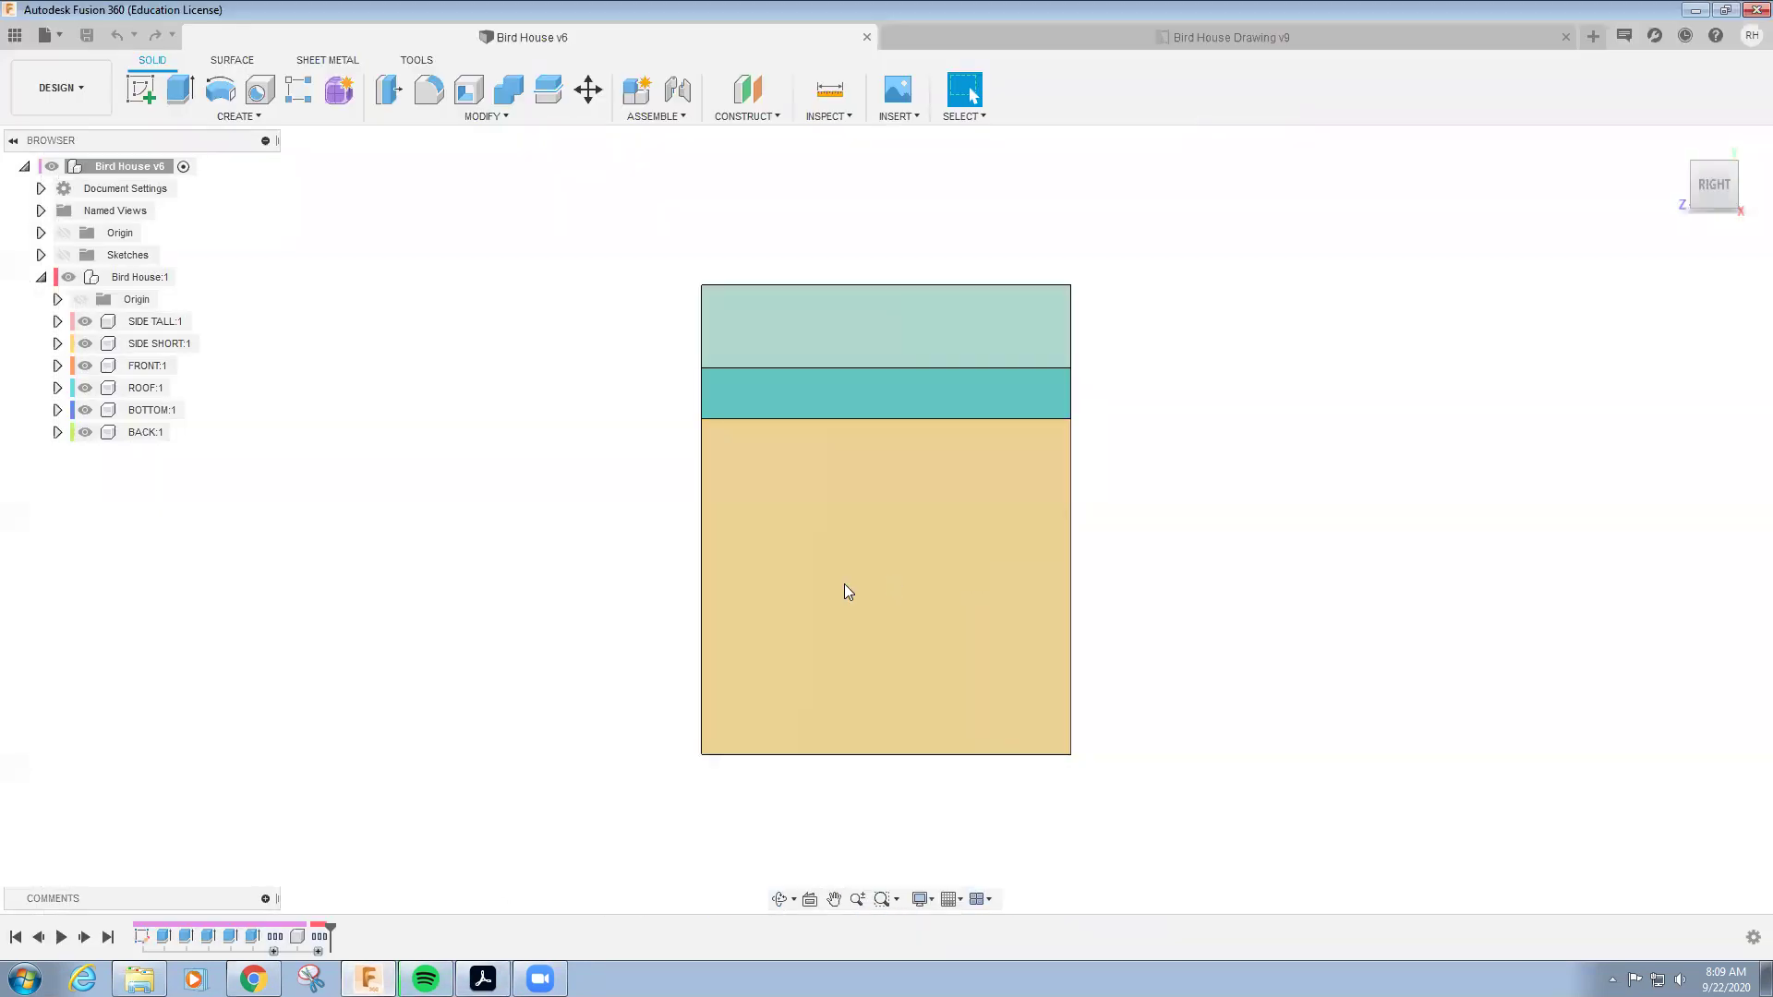
drag(844, 584, 1078, 547)
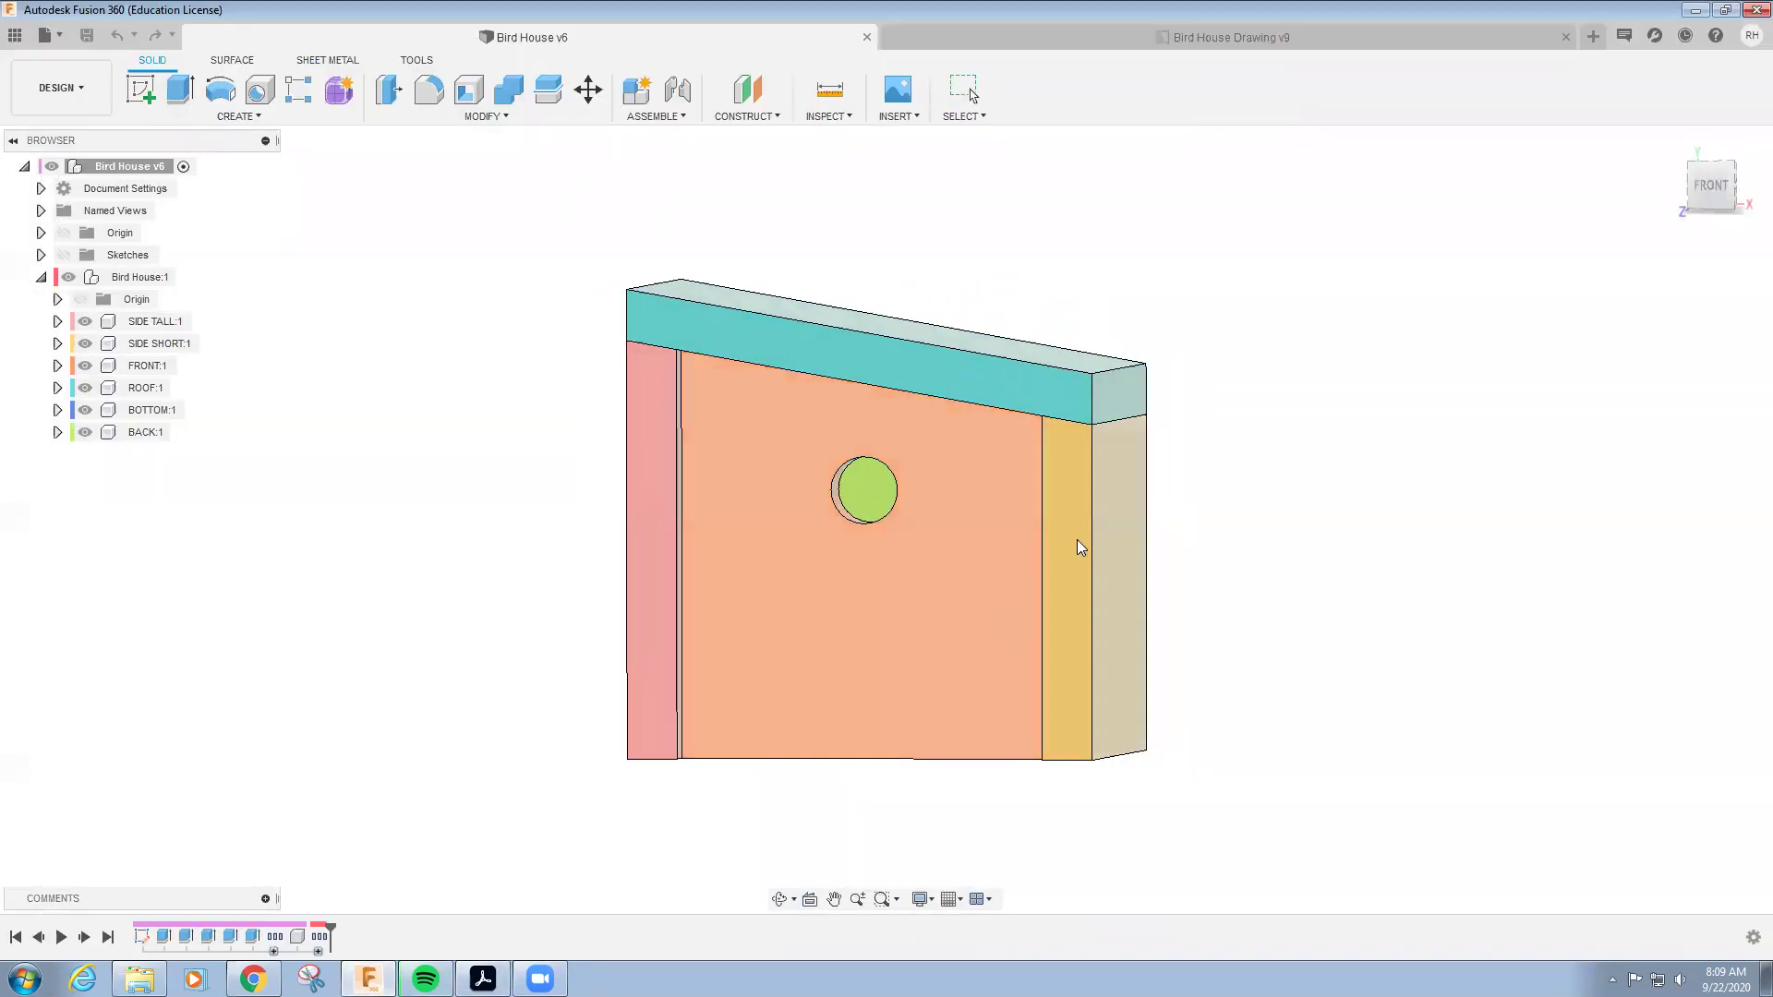
click(1710, 185)
drag(922, 362, 927, 494)
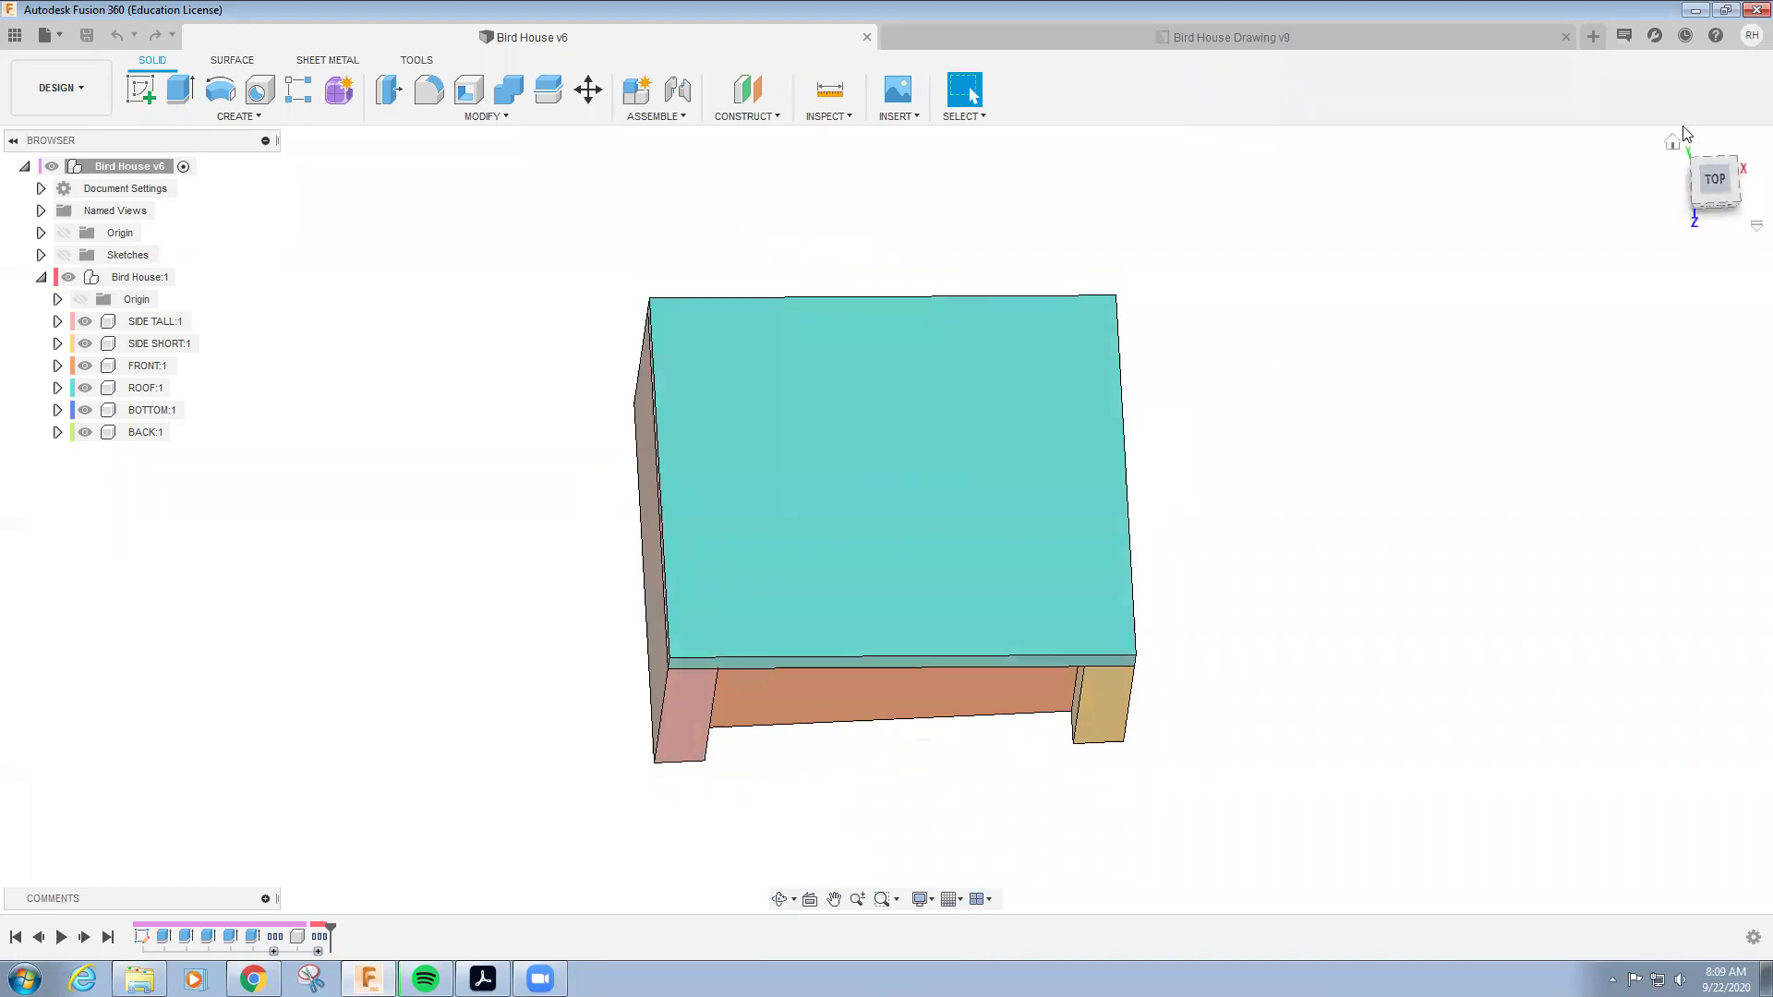
click(1720, 181)
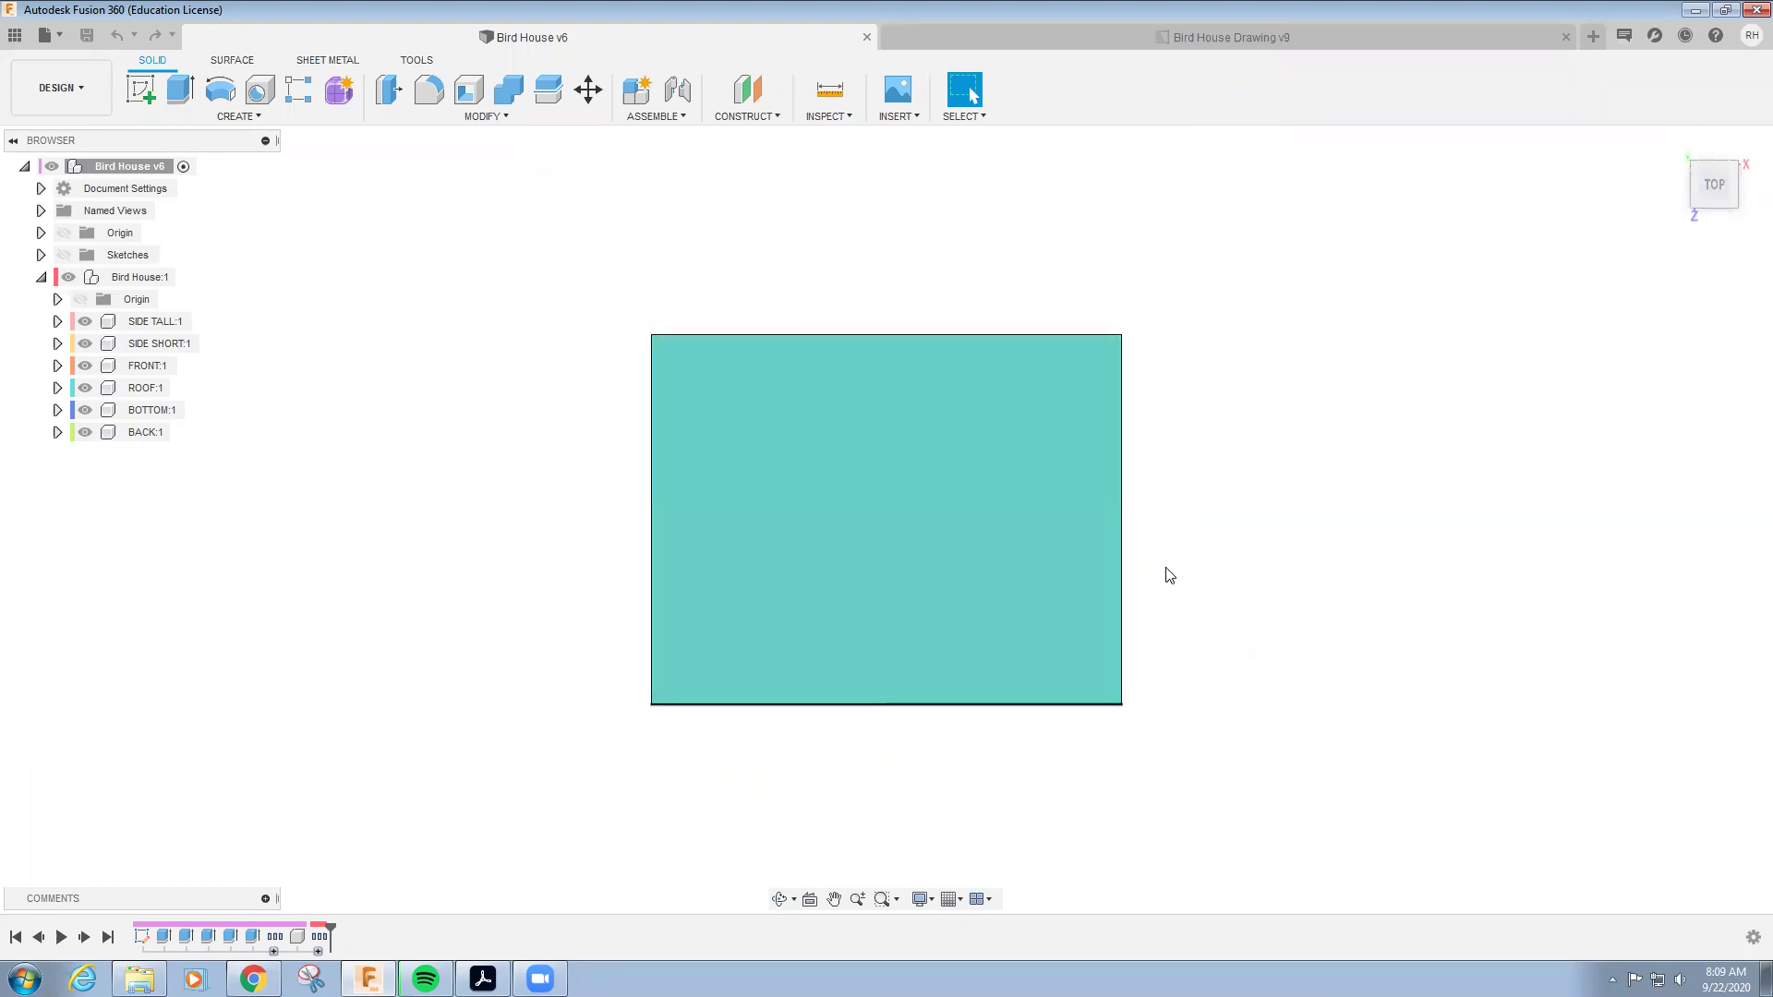
key(alt+Tab)
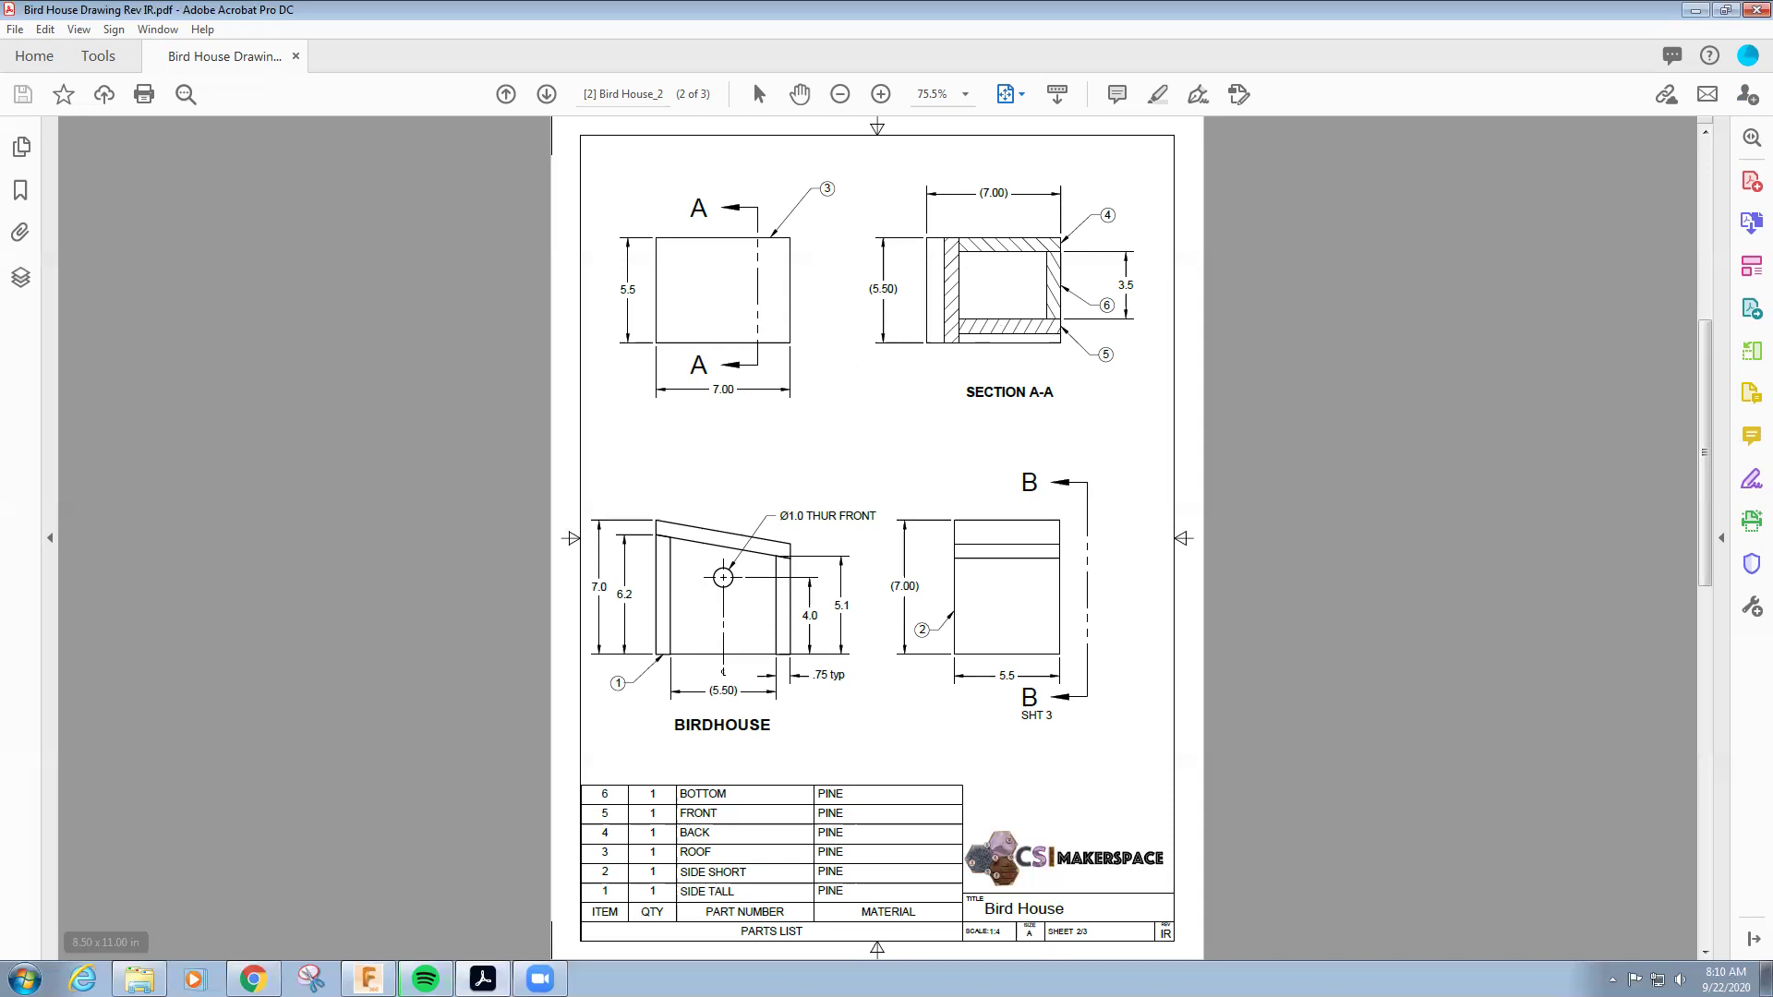
Bring the Bird House v6 model in top view back to the front in Fusion 360
click(368, 979)
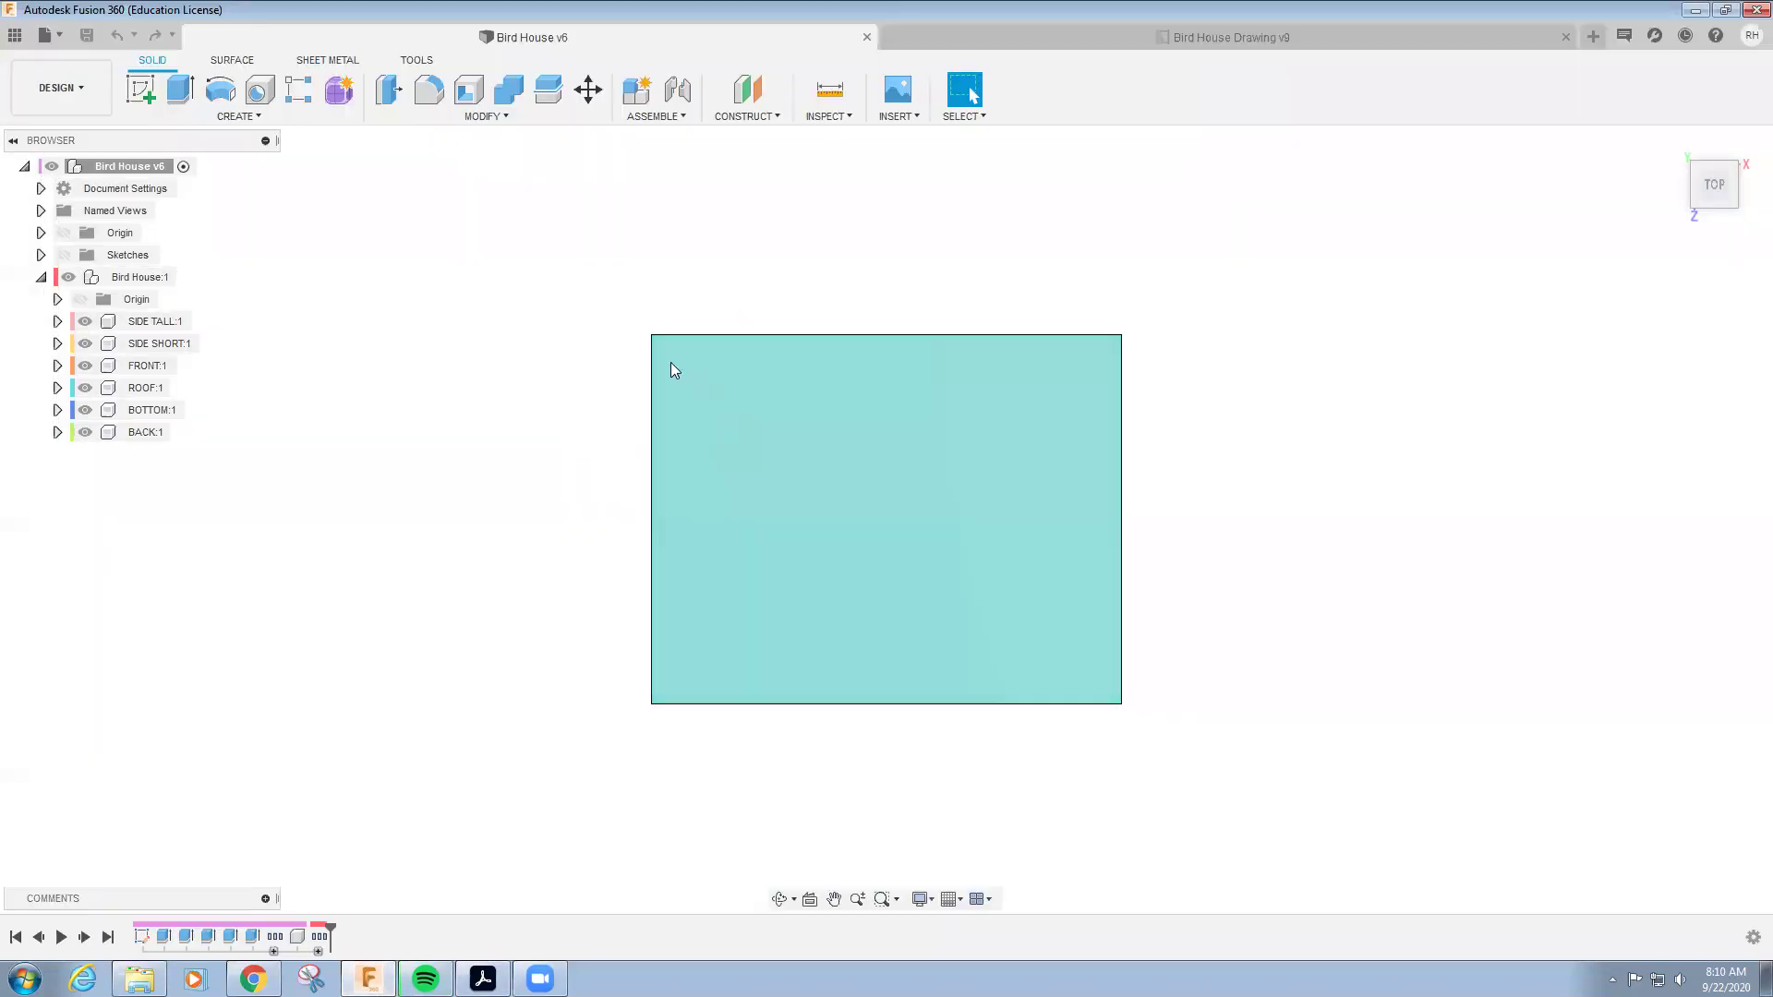
Create an Inspect > Section Analysis cutting the birdhouse at -4.50 in
click(842, 118)
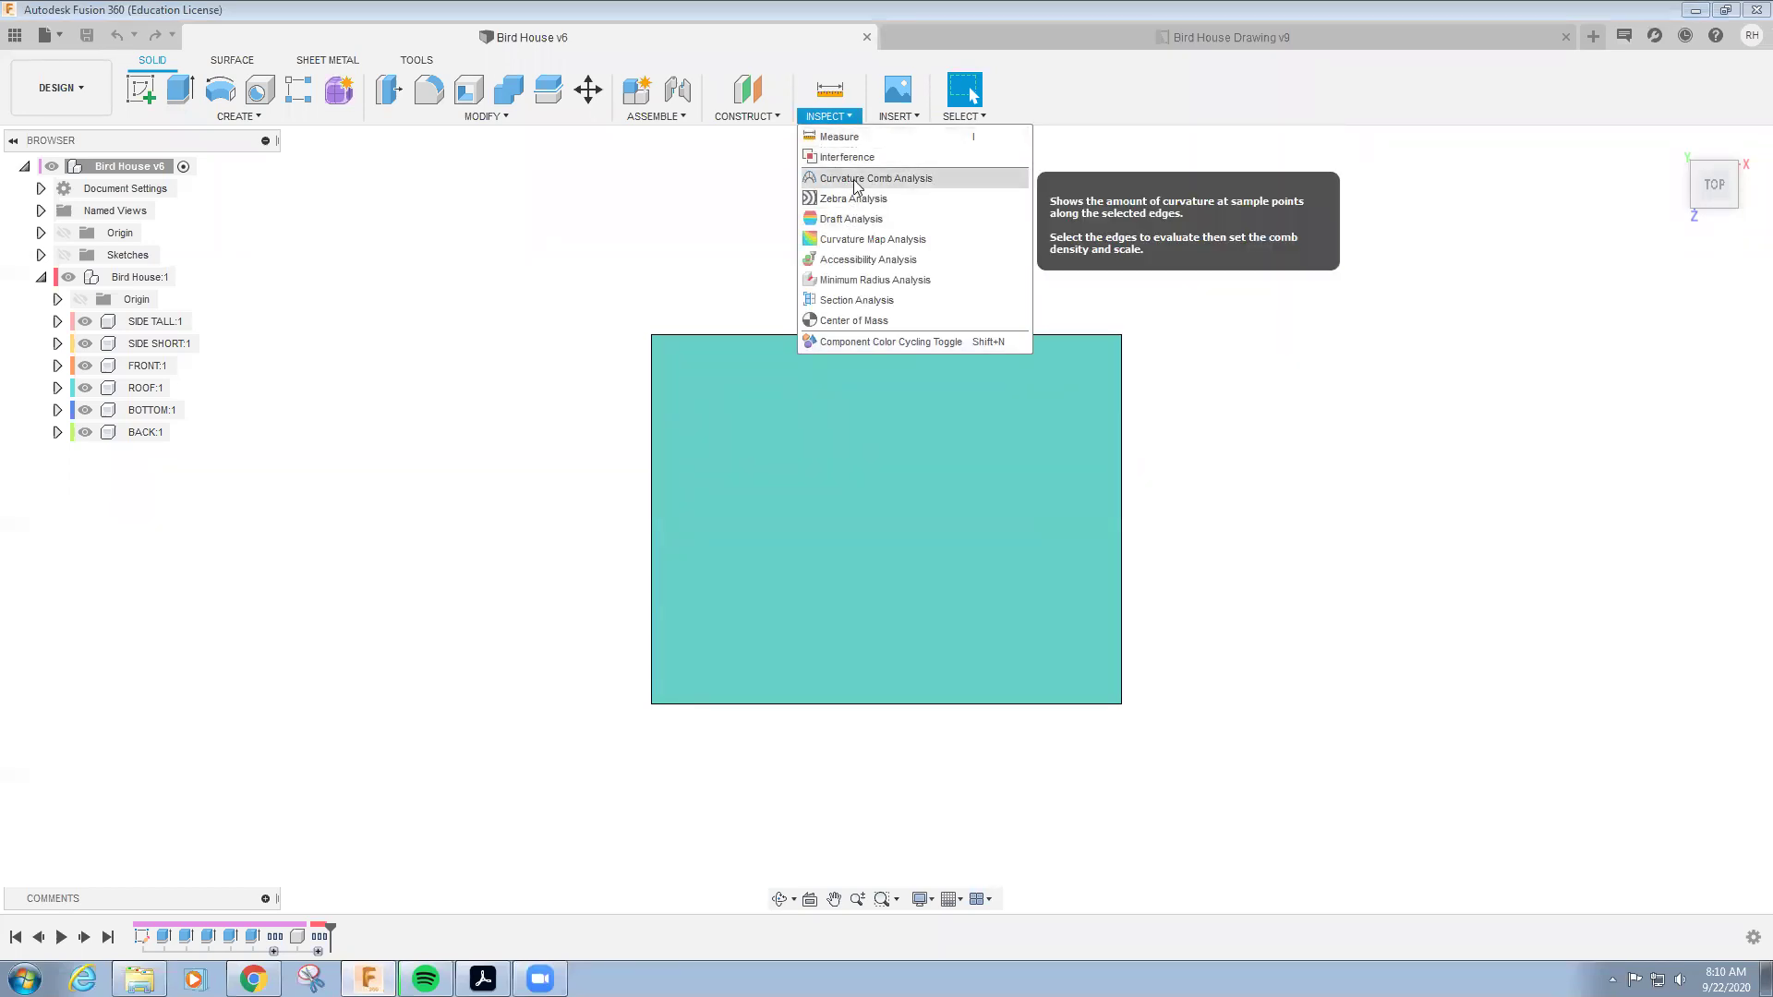
click(857, 300)
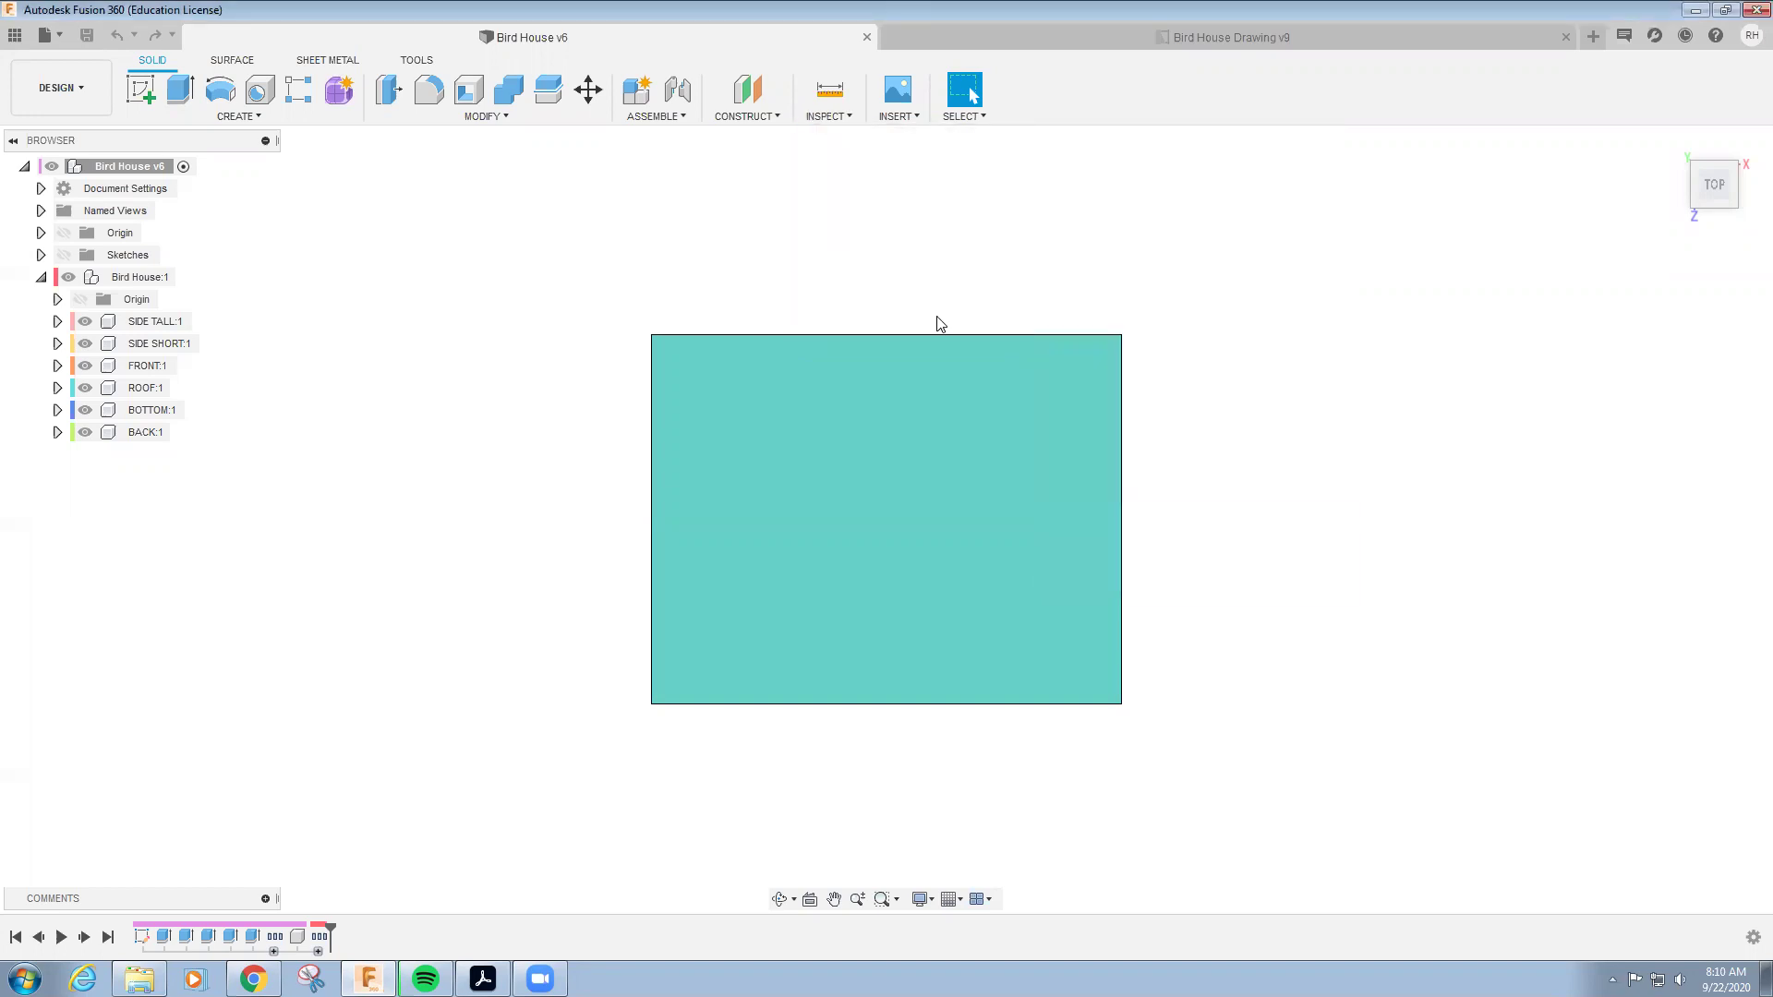
mouse_move(949, 501)
mouse_down()
mouse_move(886, 502)
mouse_move(1121, 480)
mouse_move(919, 482)
mouse_up()
click(1115, 481)
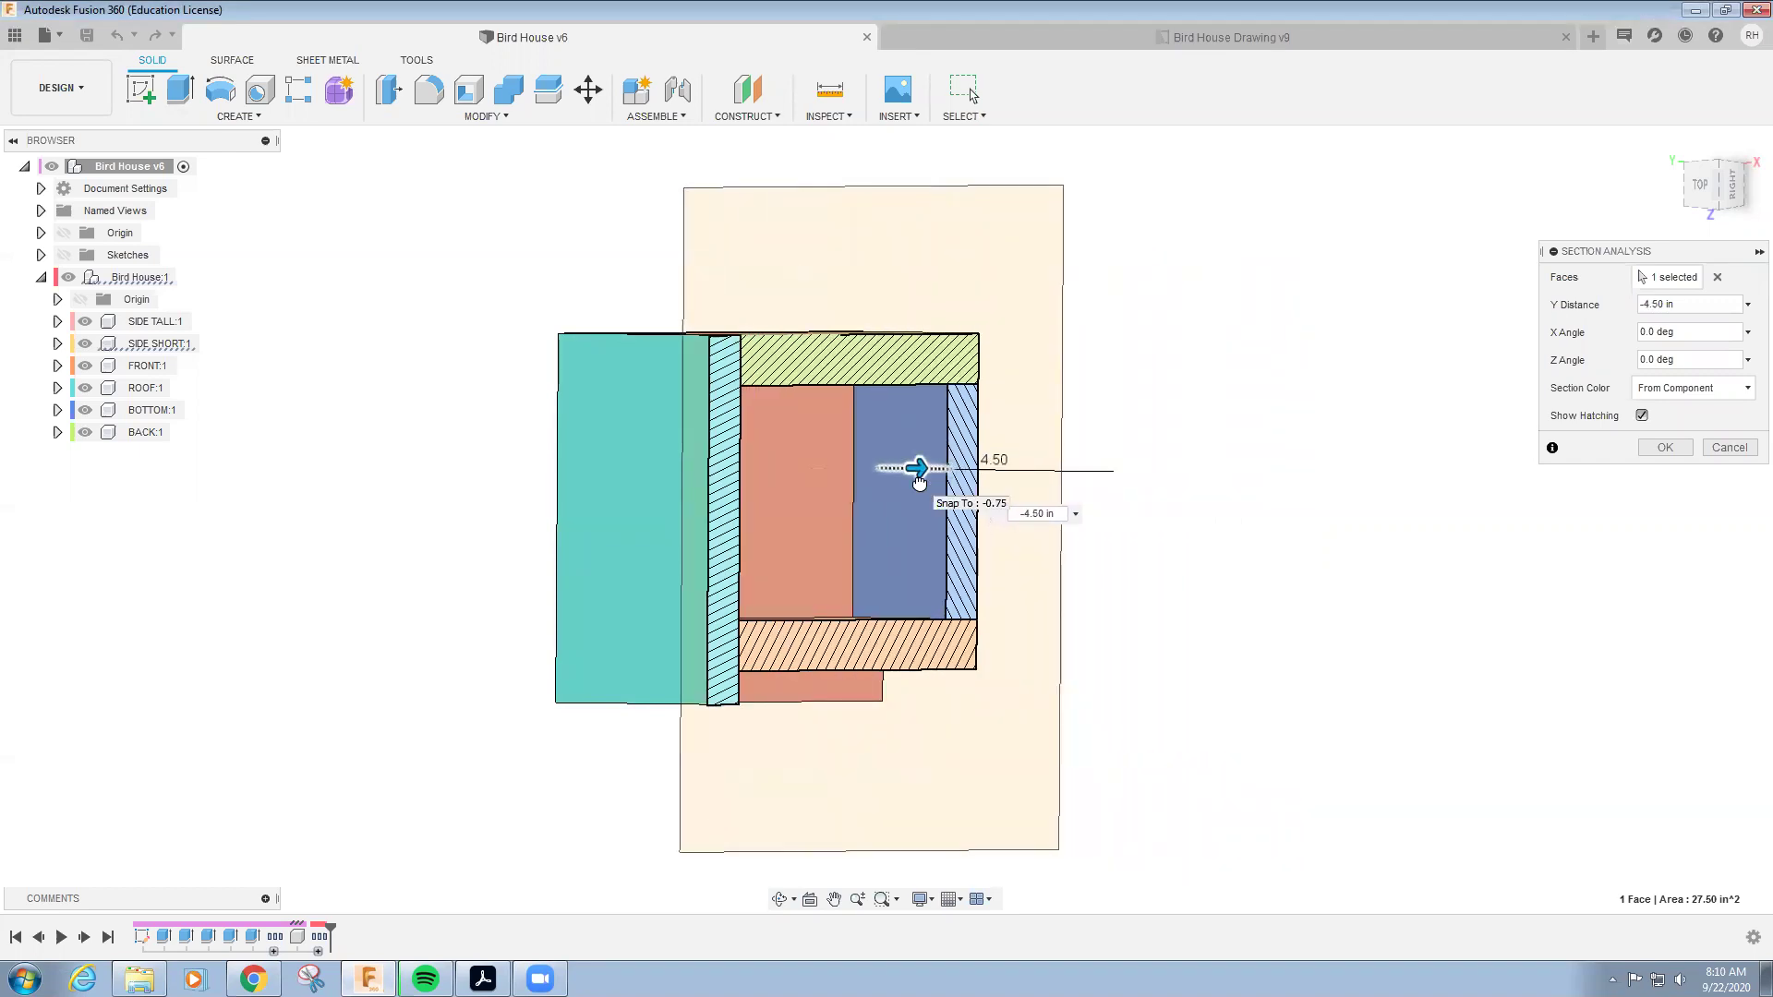
key(Return)
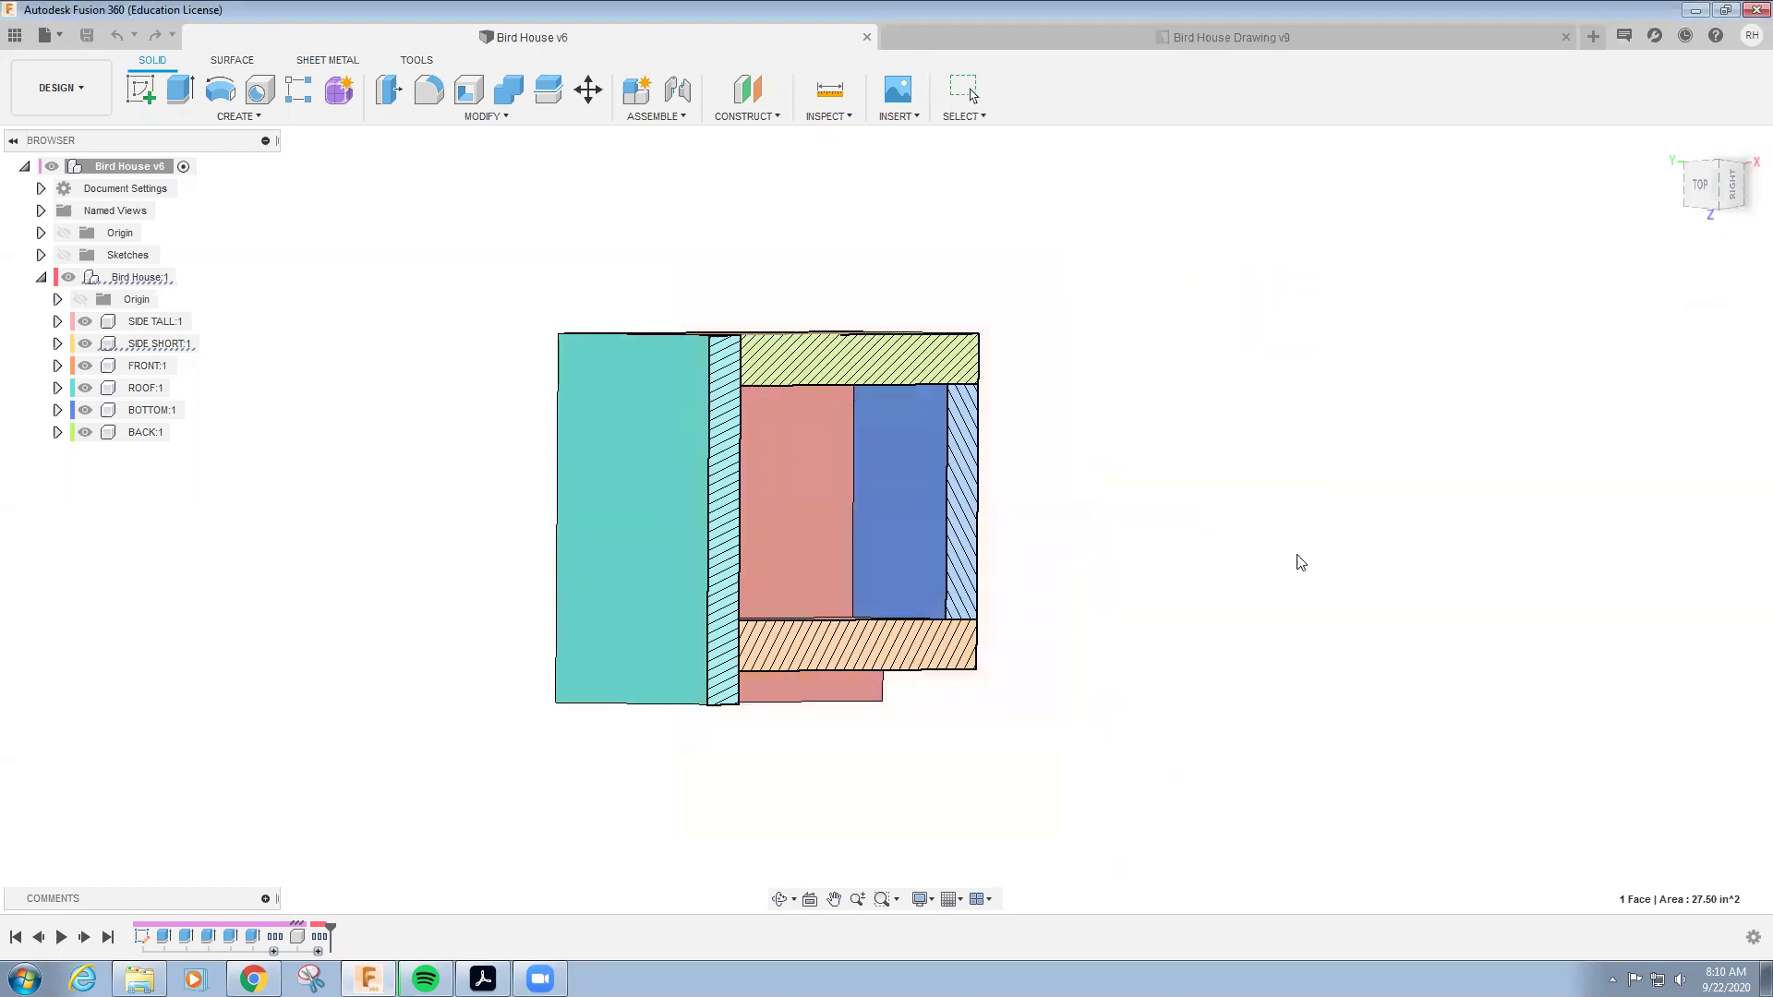
Return to the top view, then orbit the sectioned model into a near-side 3D view
click(1700, 184)
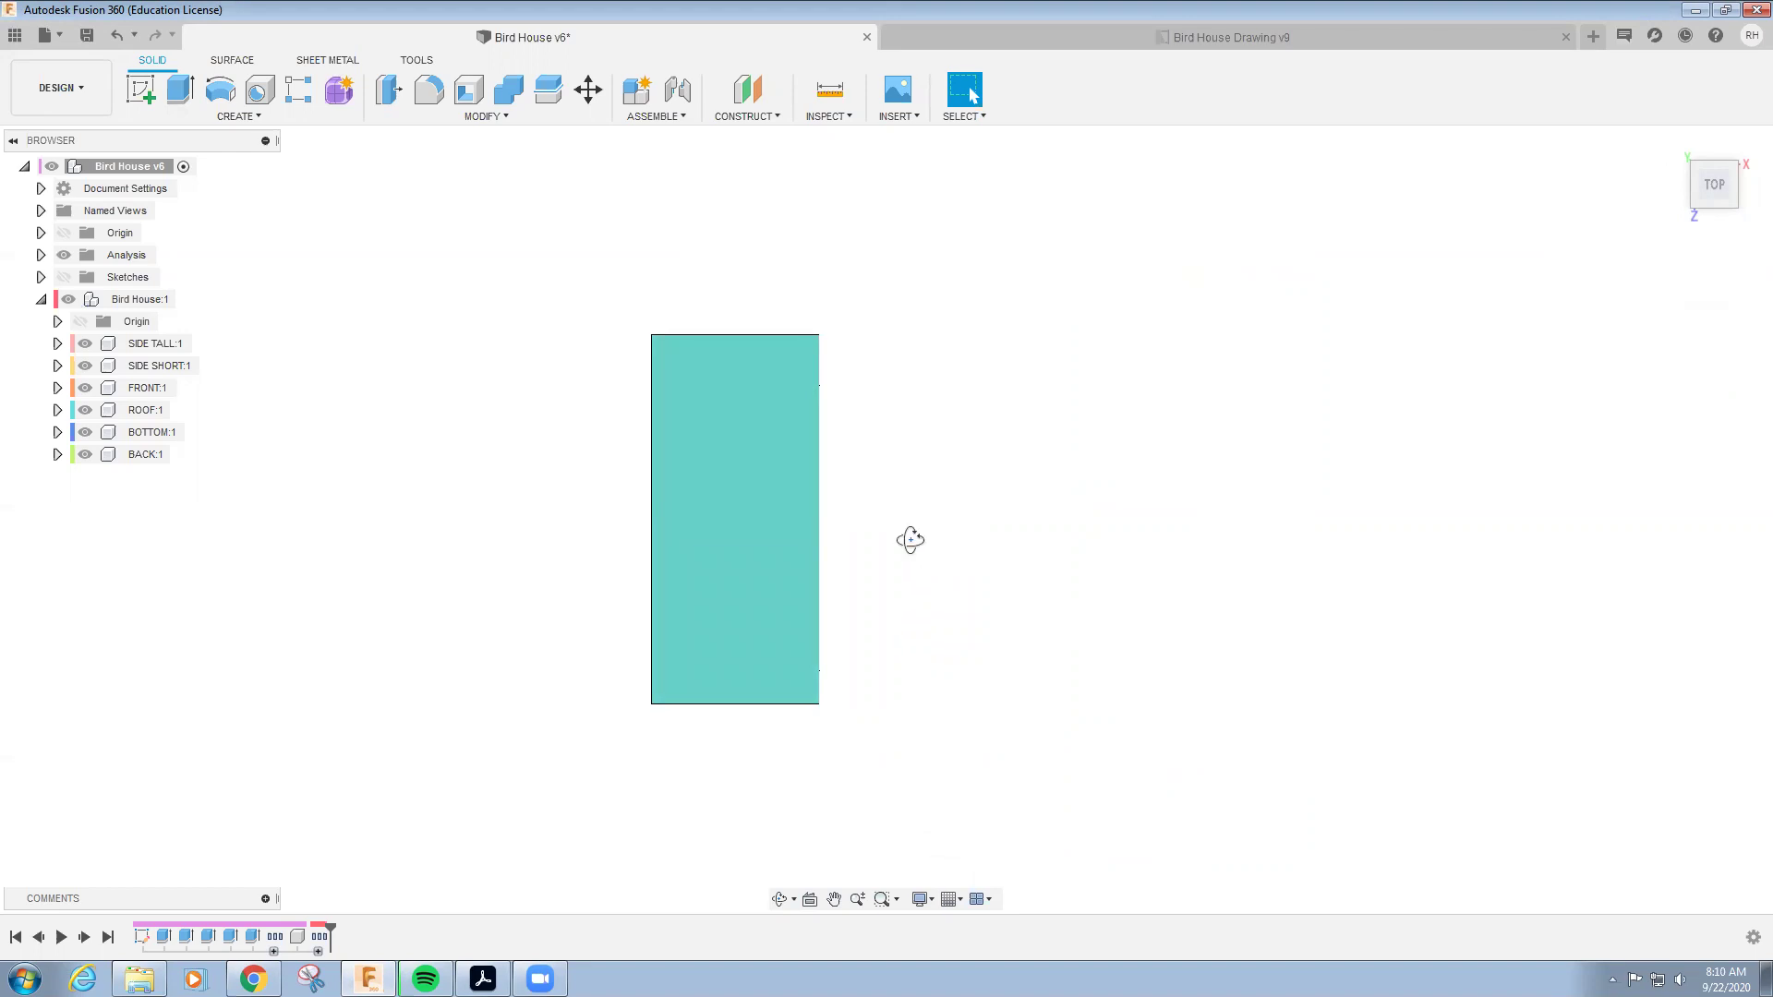
drag(906, 539, 732, 542)
key(Escape)
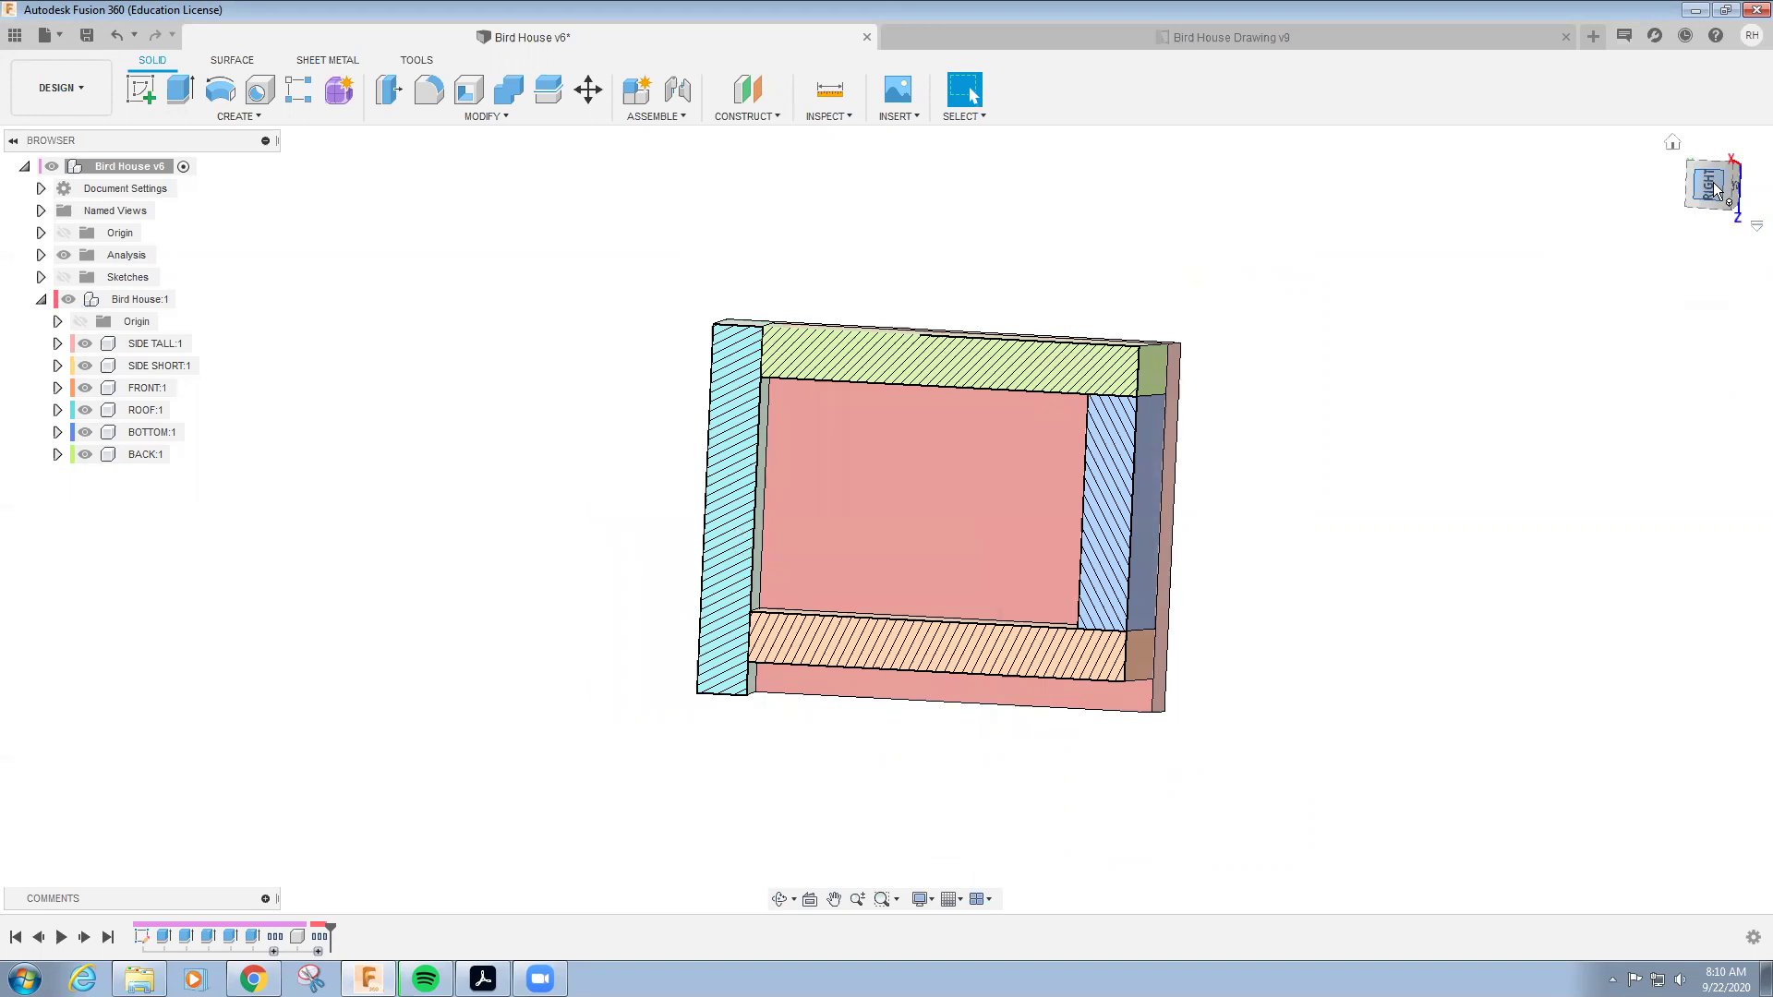
View the hatched section from the RIGHT side, then return to the drawing's sheet 2
click(1703, 183)
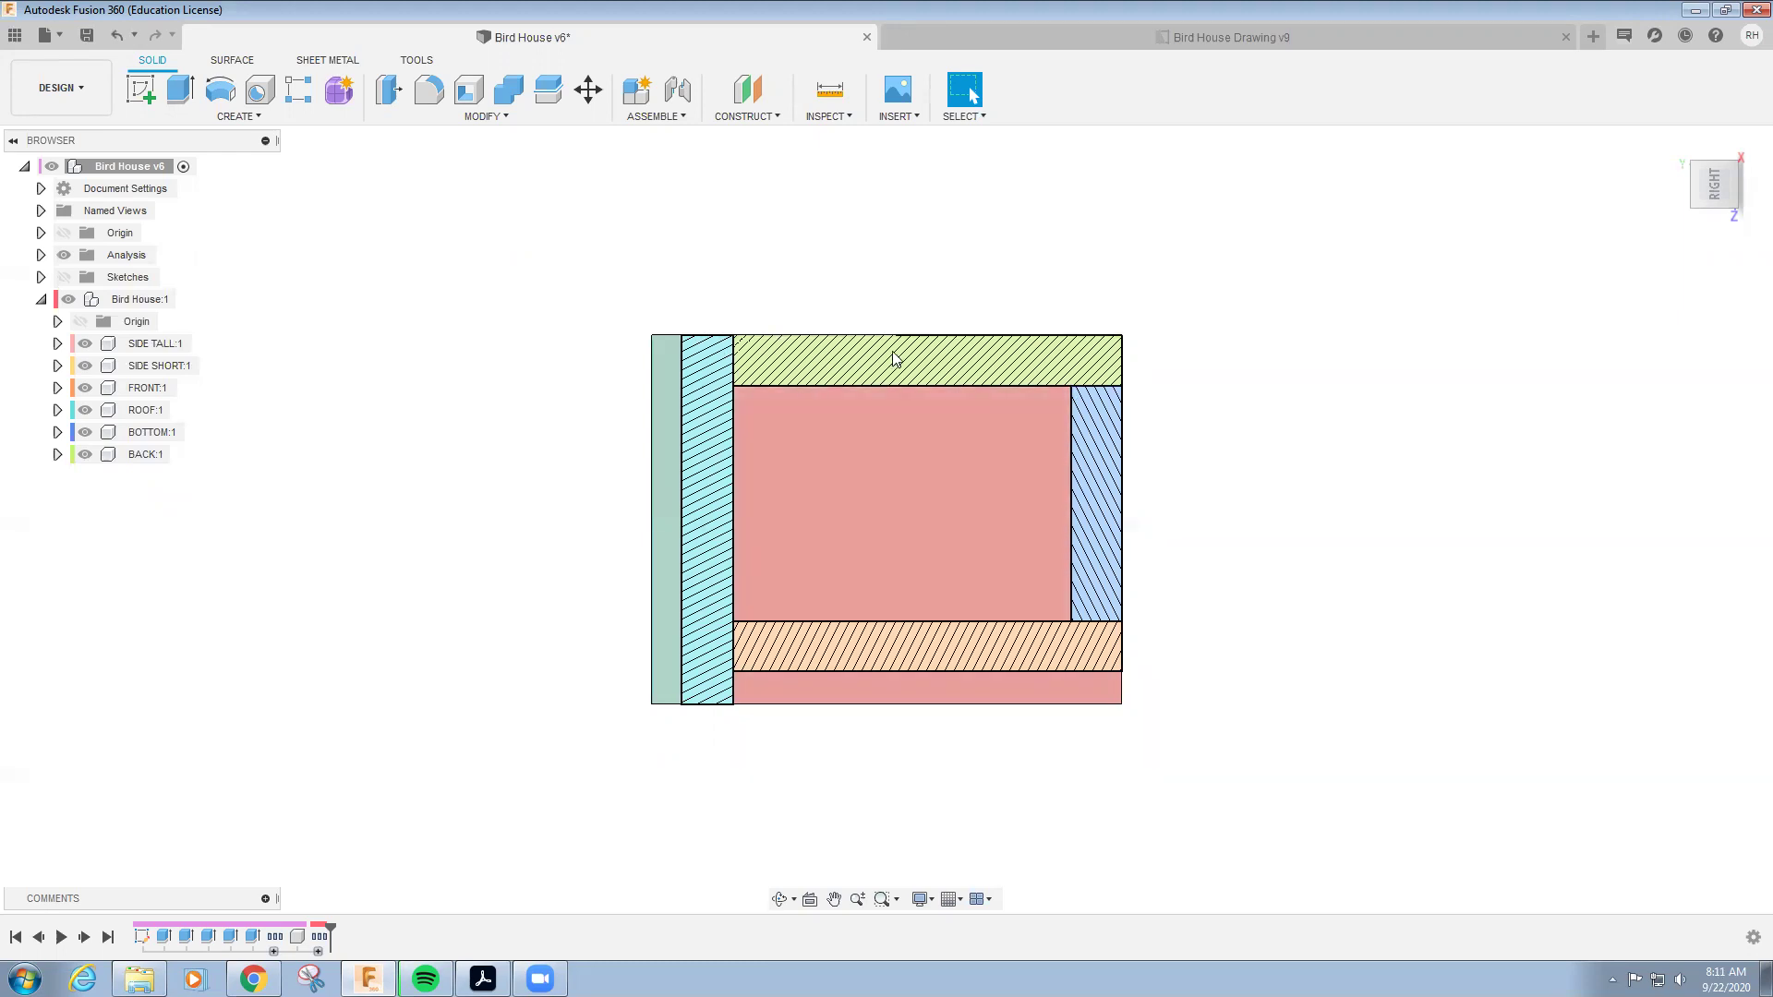
click(483, 979)
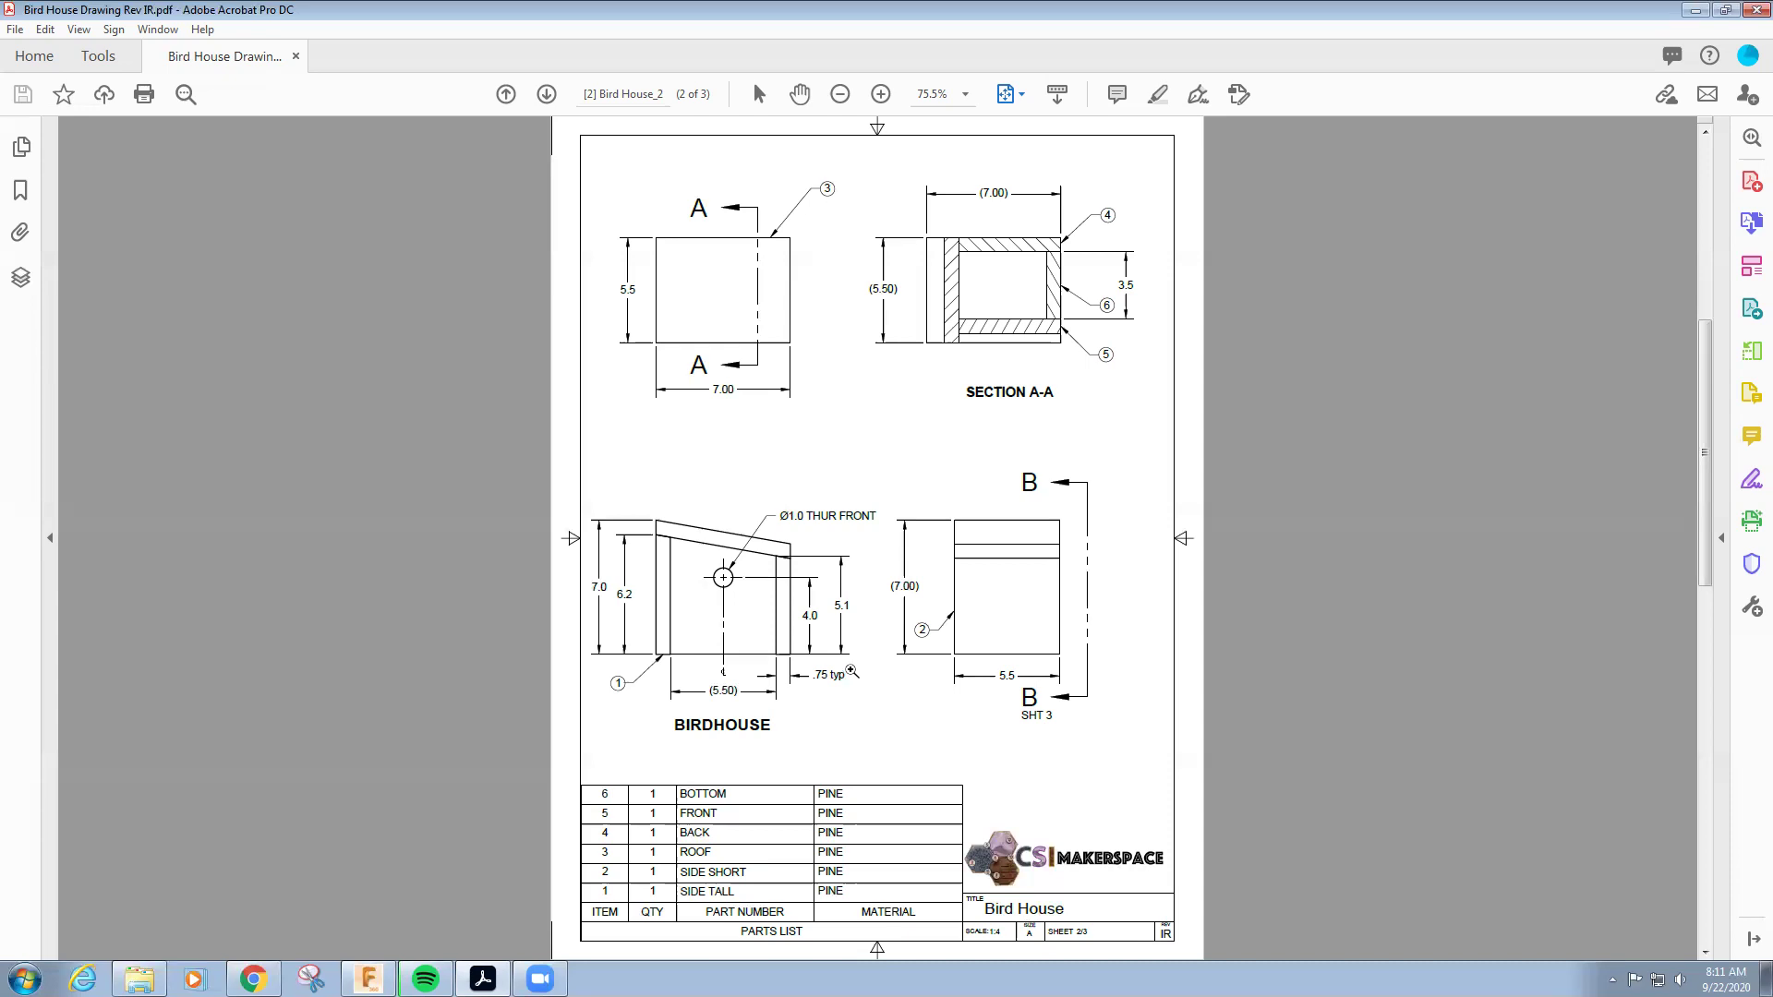
Scroll between sheets 2 and 3 to compare View B-B and the cut list lengths
scroll(852, 671, down, 1)
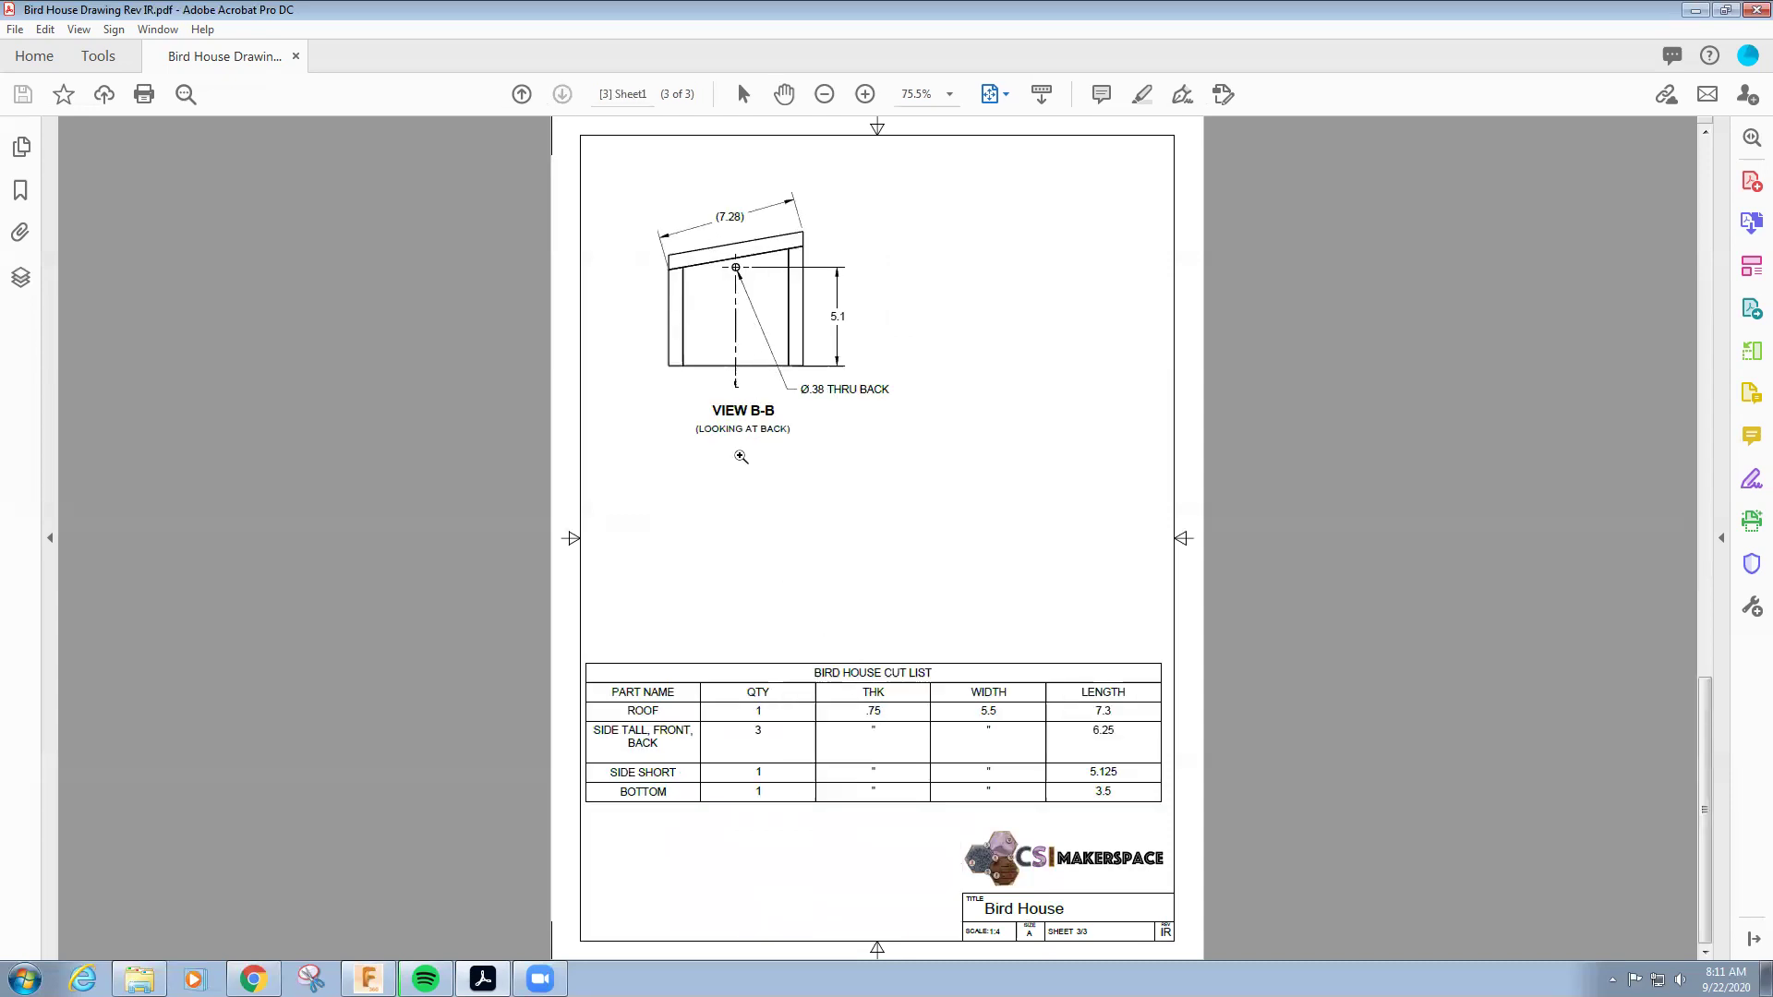
scroll(927, 479, up, 1)
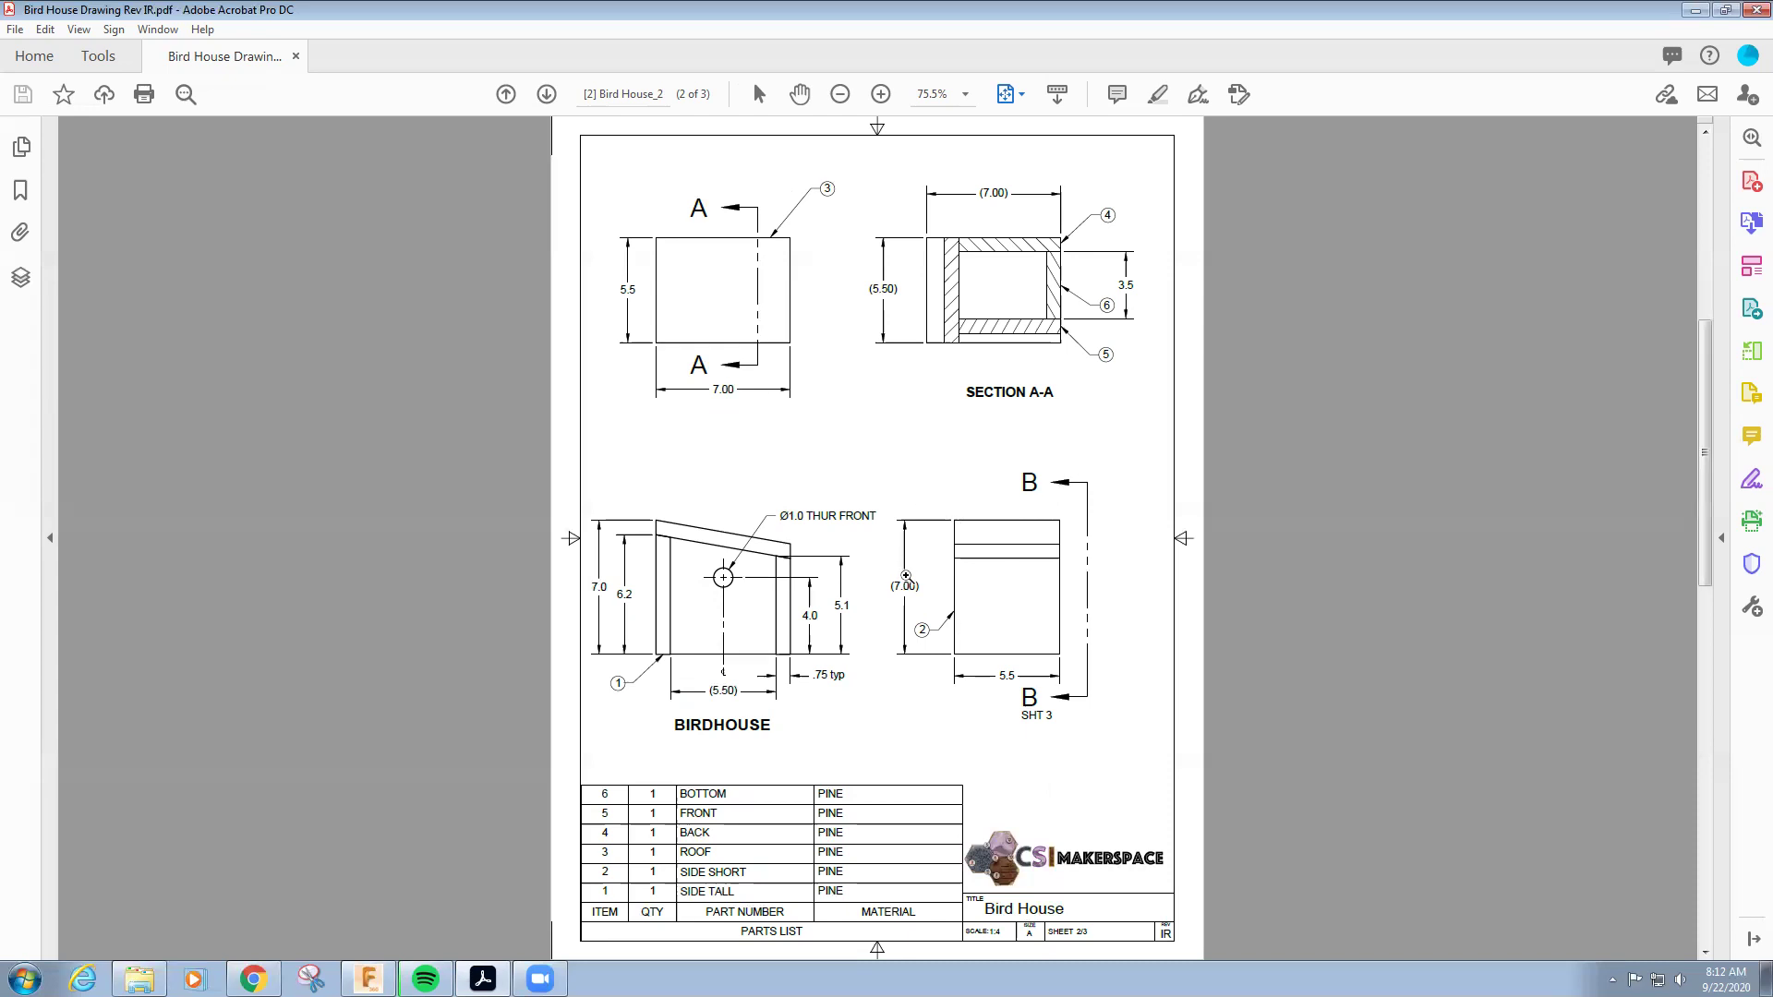
scroll(906, 576, down, 1)
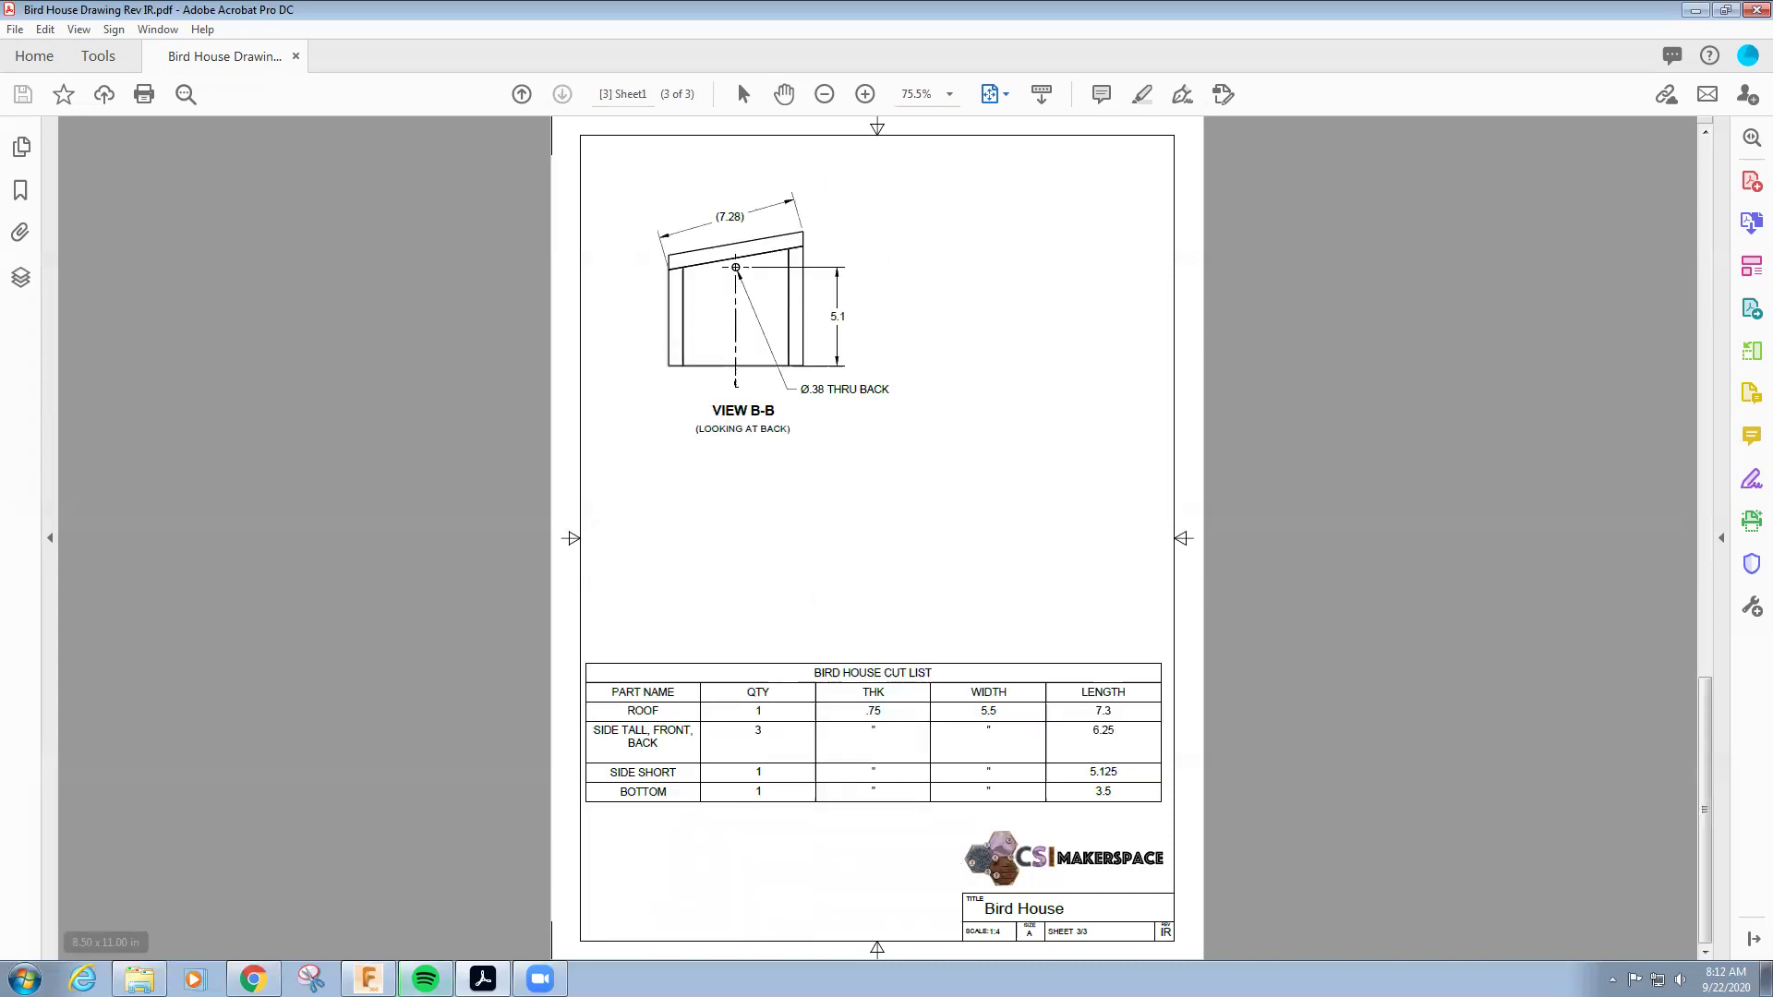
Hide the Analysis section cut and orbit the whole bird house to show the roof and hole
click(374, 981)
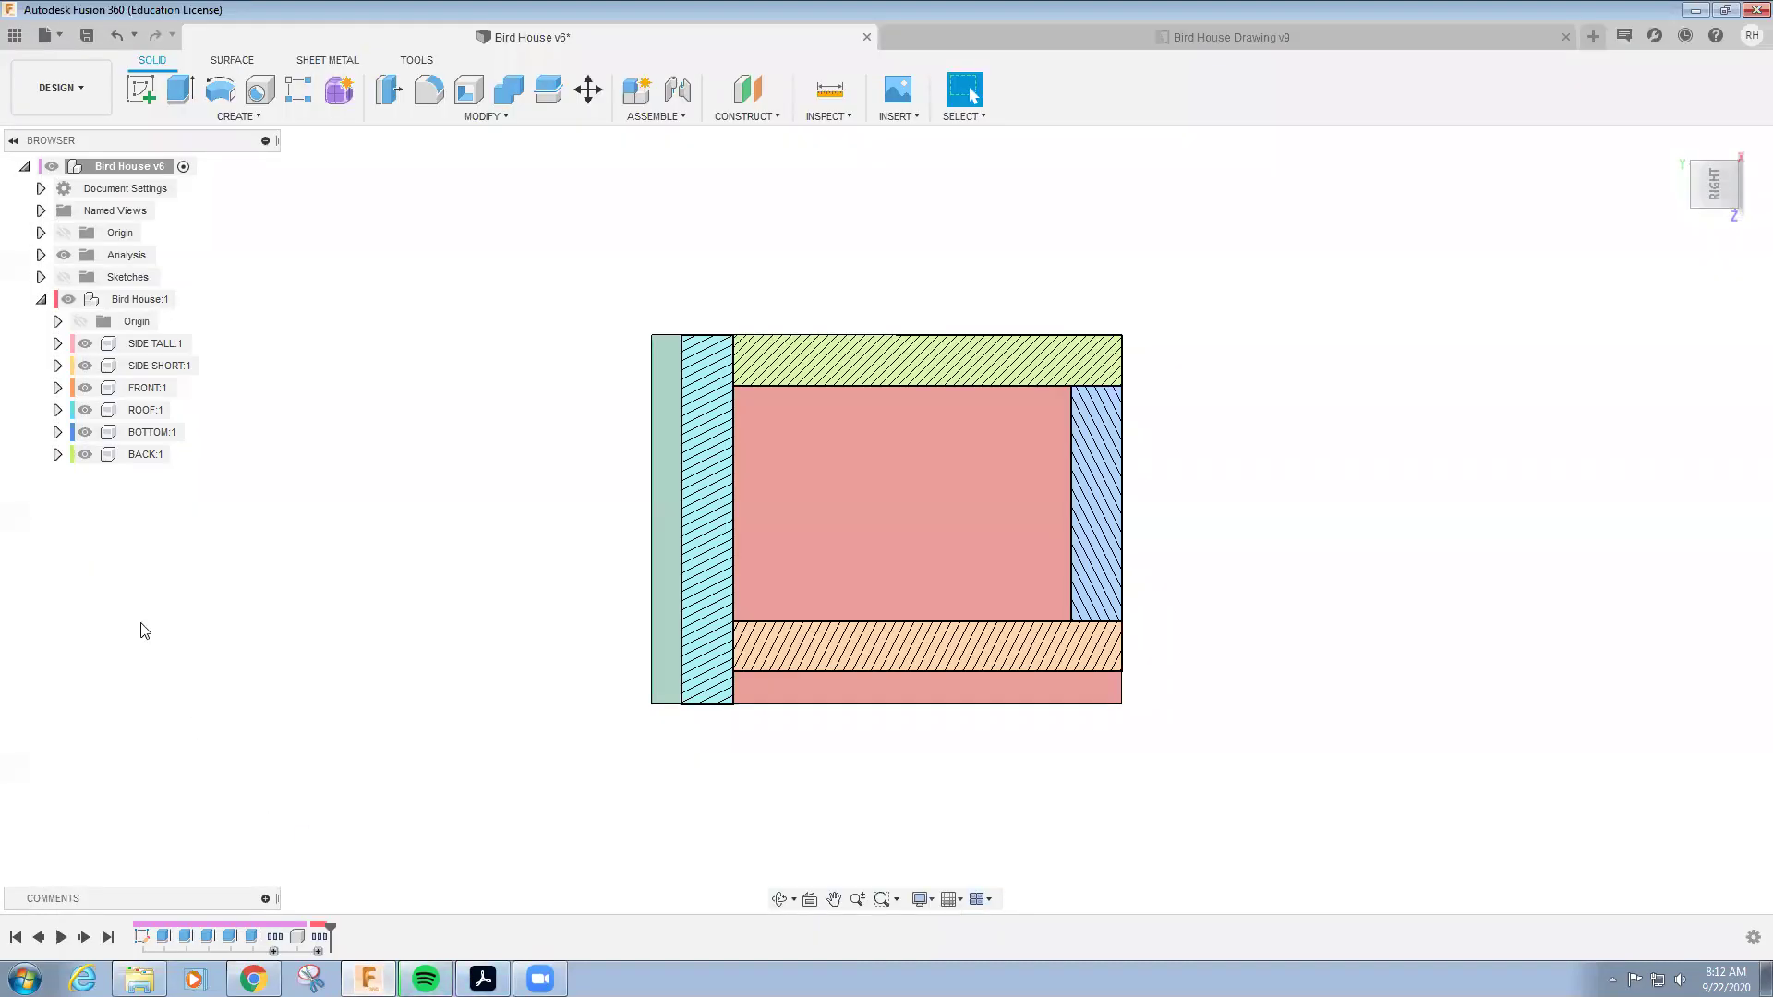
click(64, 256)
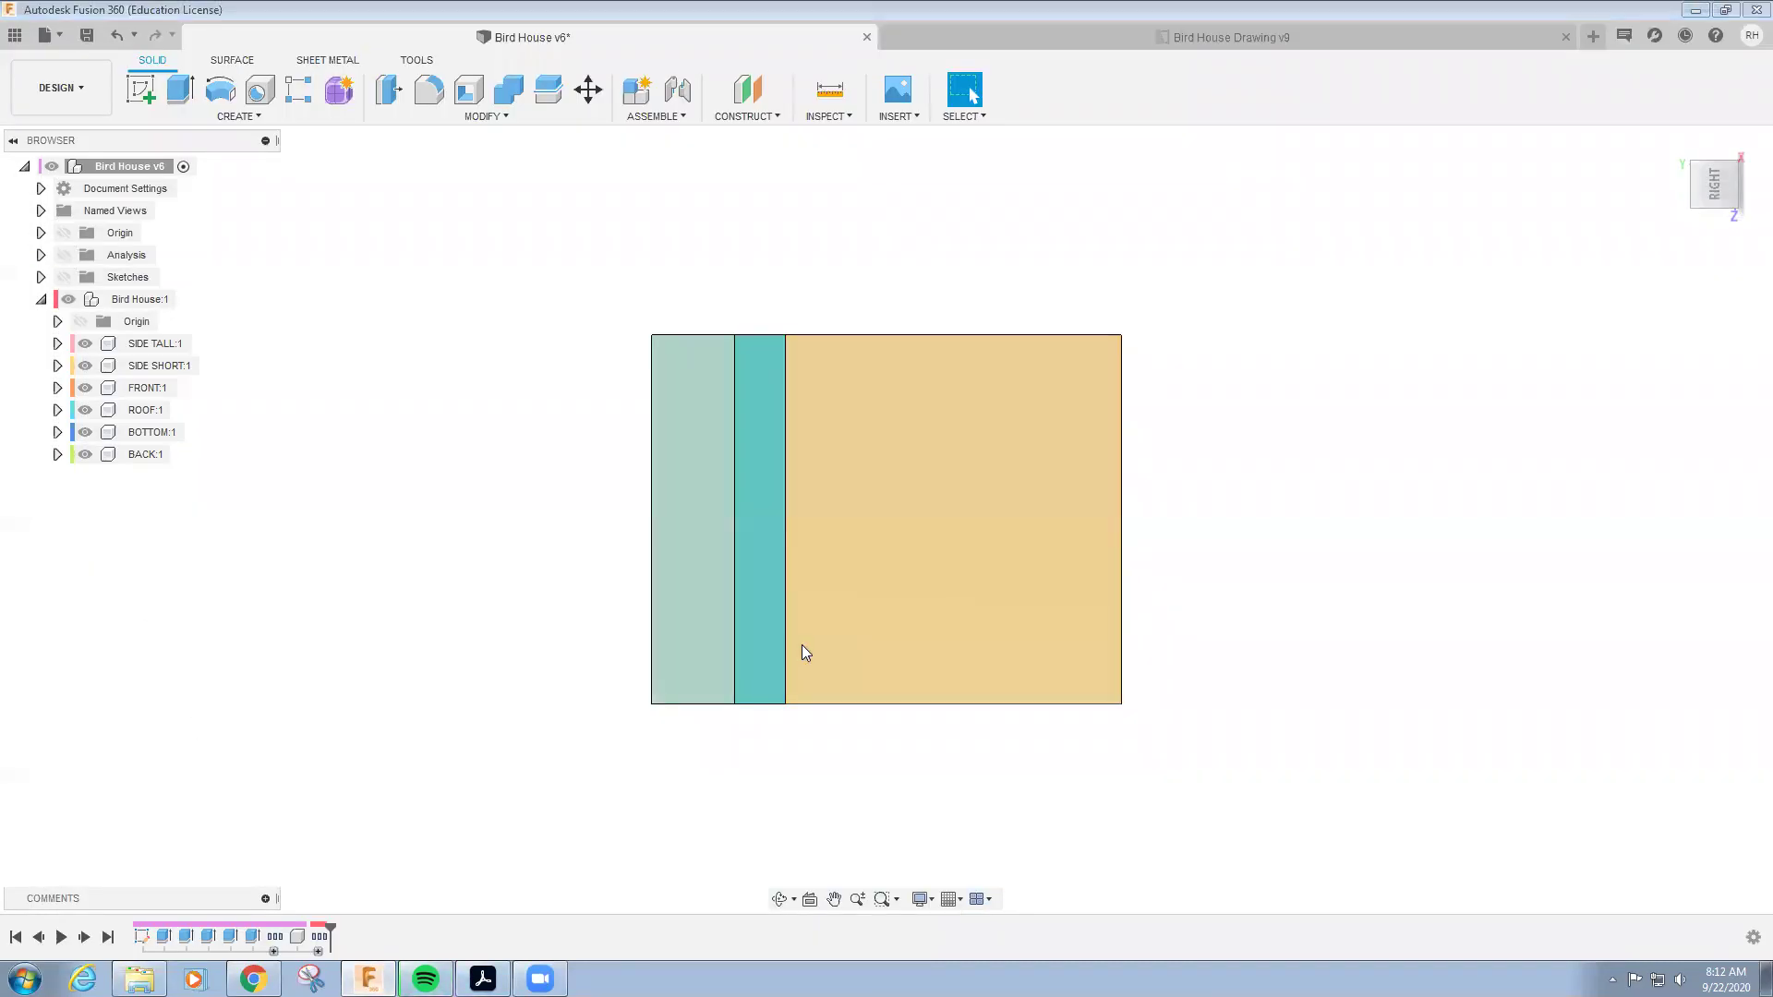
mouse_move(803, 653)
mouse_down()
mouse_move(890, 621)
mouse_move(696, 558)
mouse_move(1455, 479)
mouse_up()
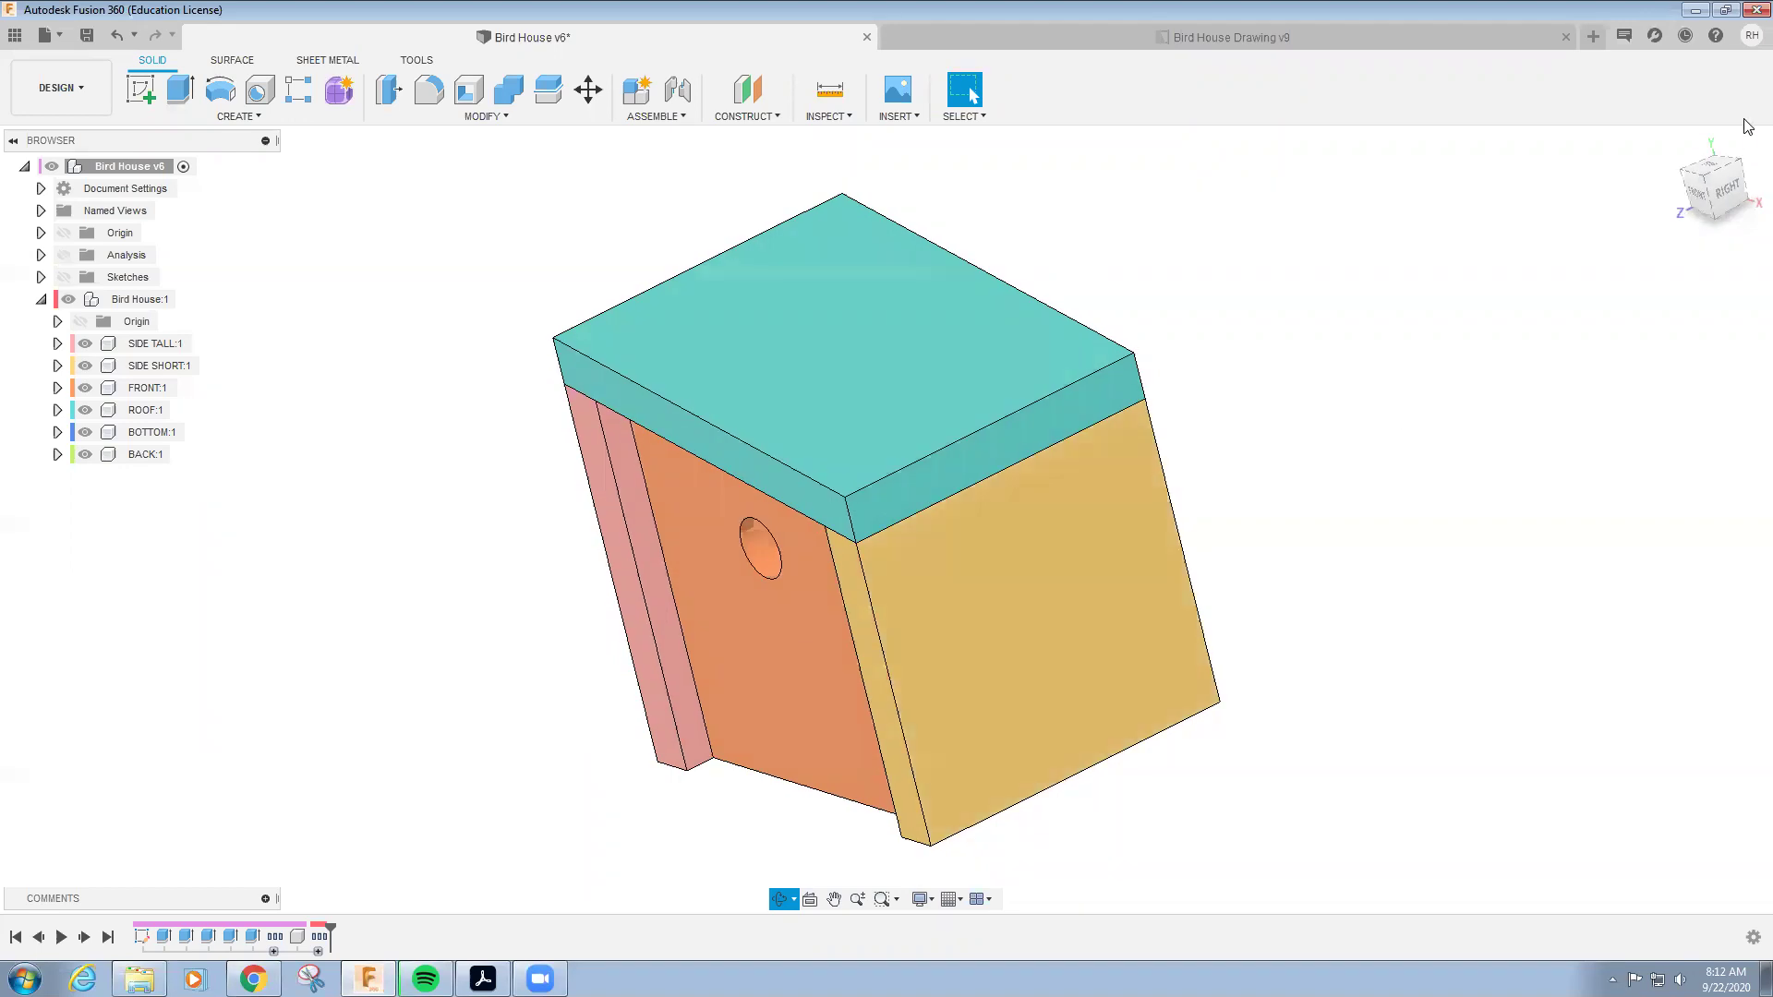
key(Escape)
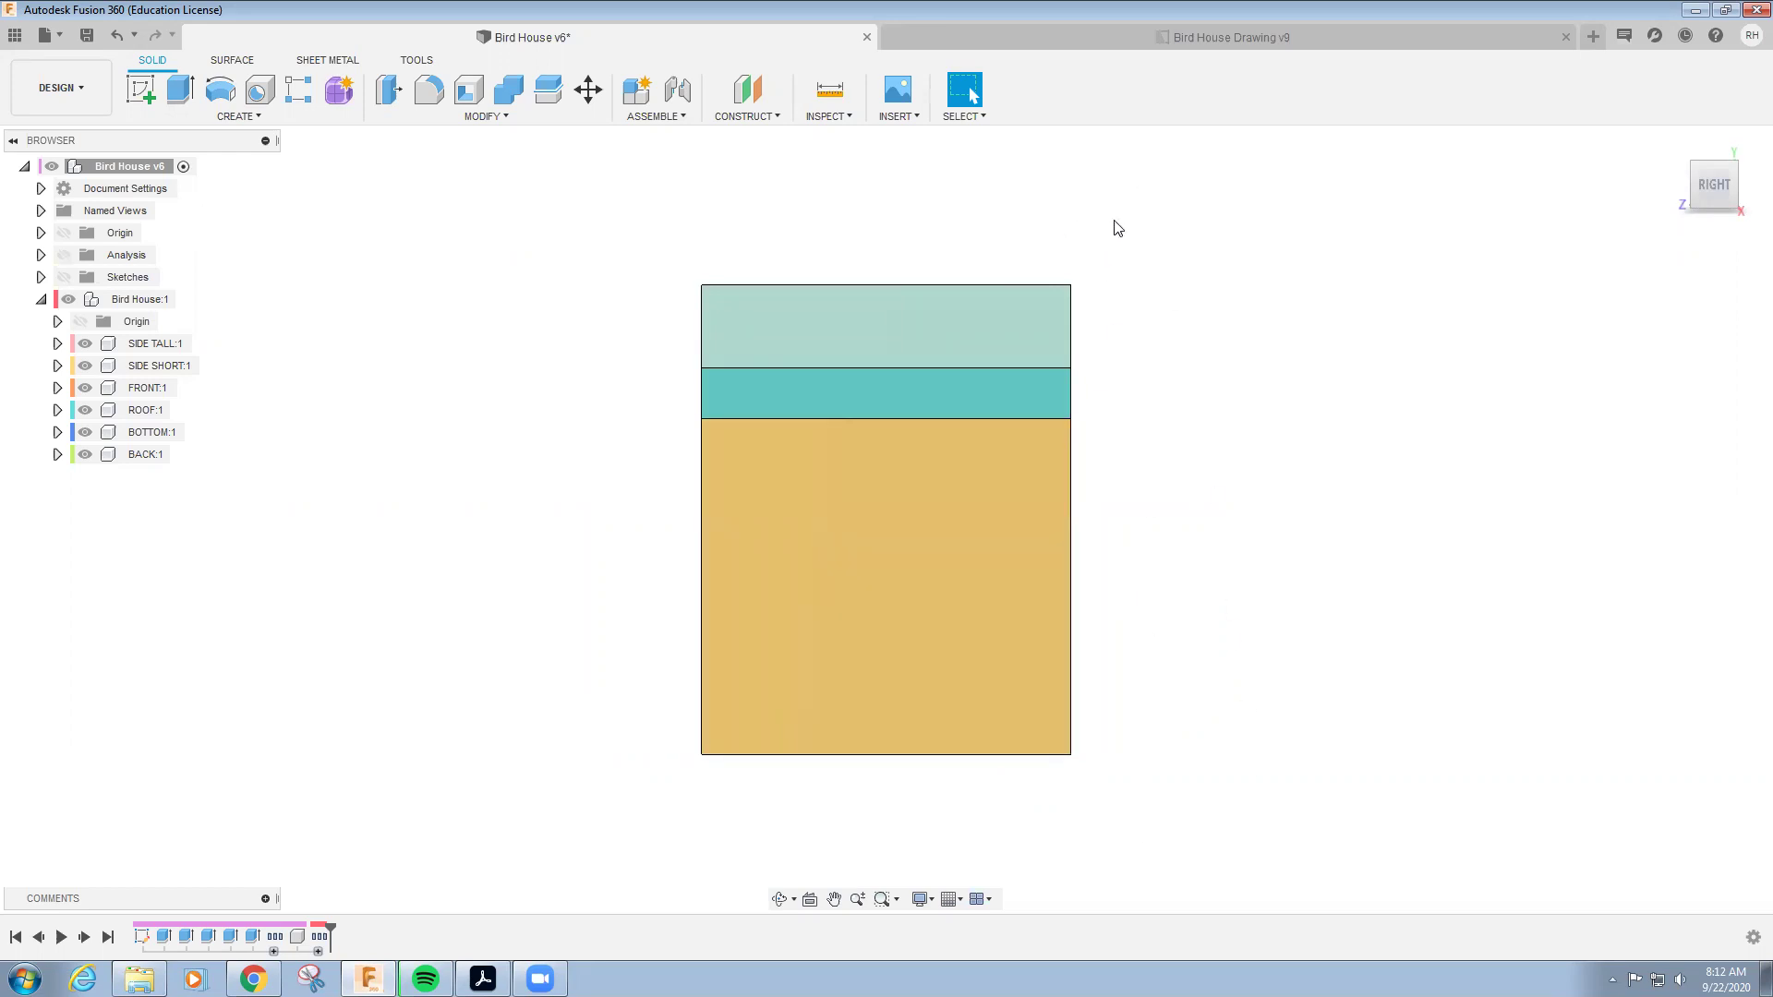
Turn the model to face its back, then return to View B-B on sheet 3
drag(1223, 557, 1111, 562)
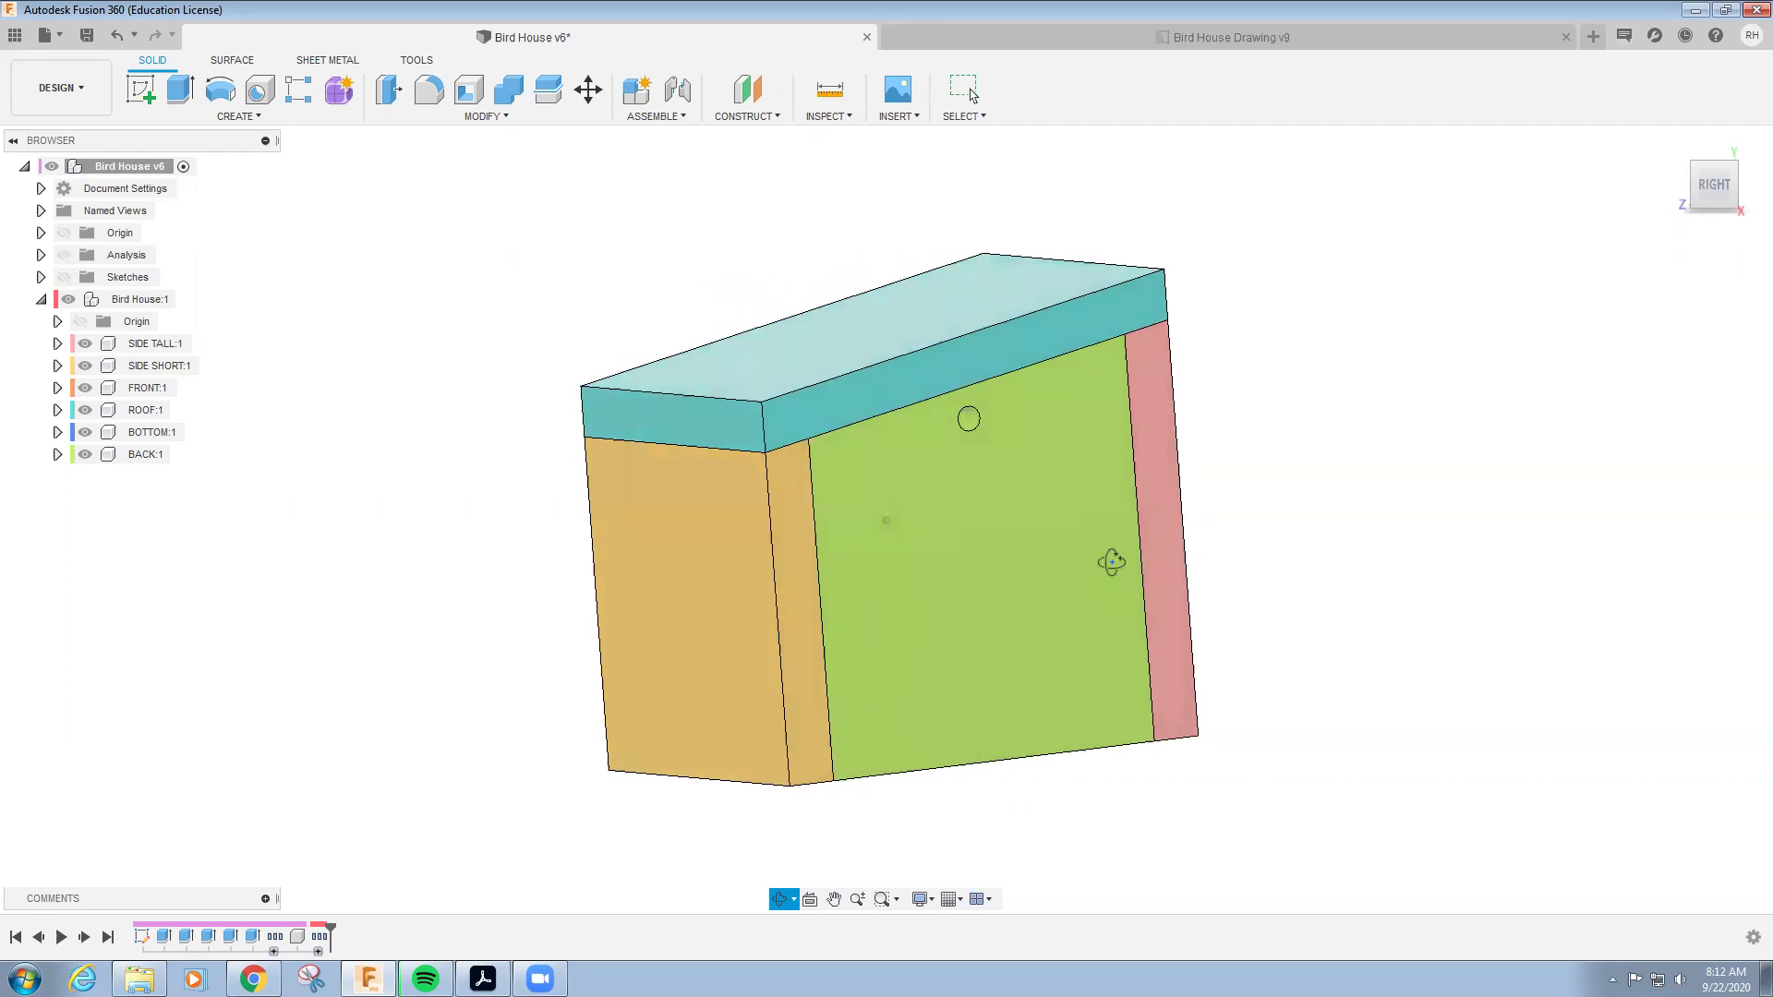
key(Escape)
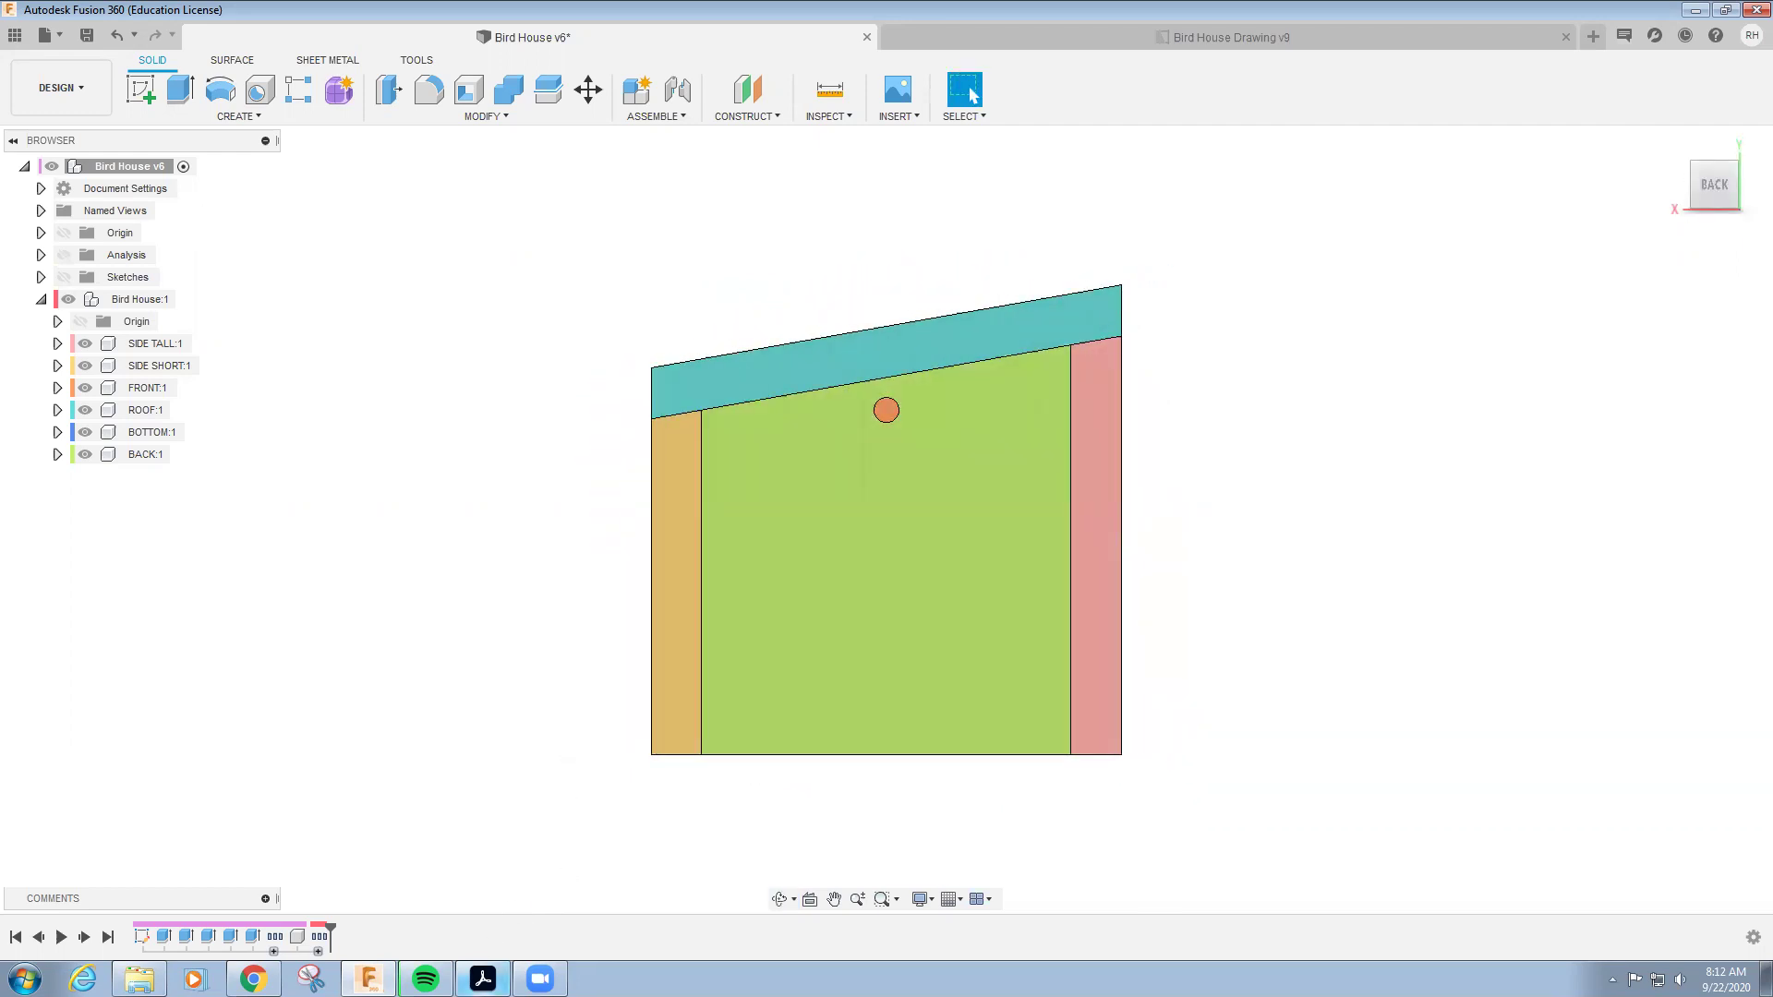
click(483, 979)
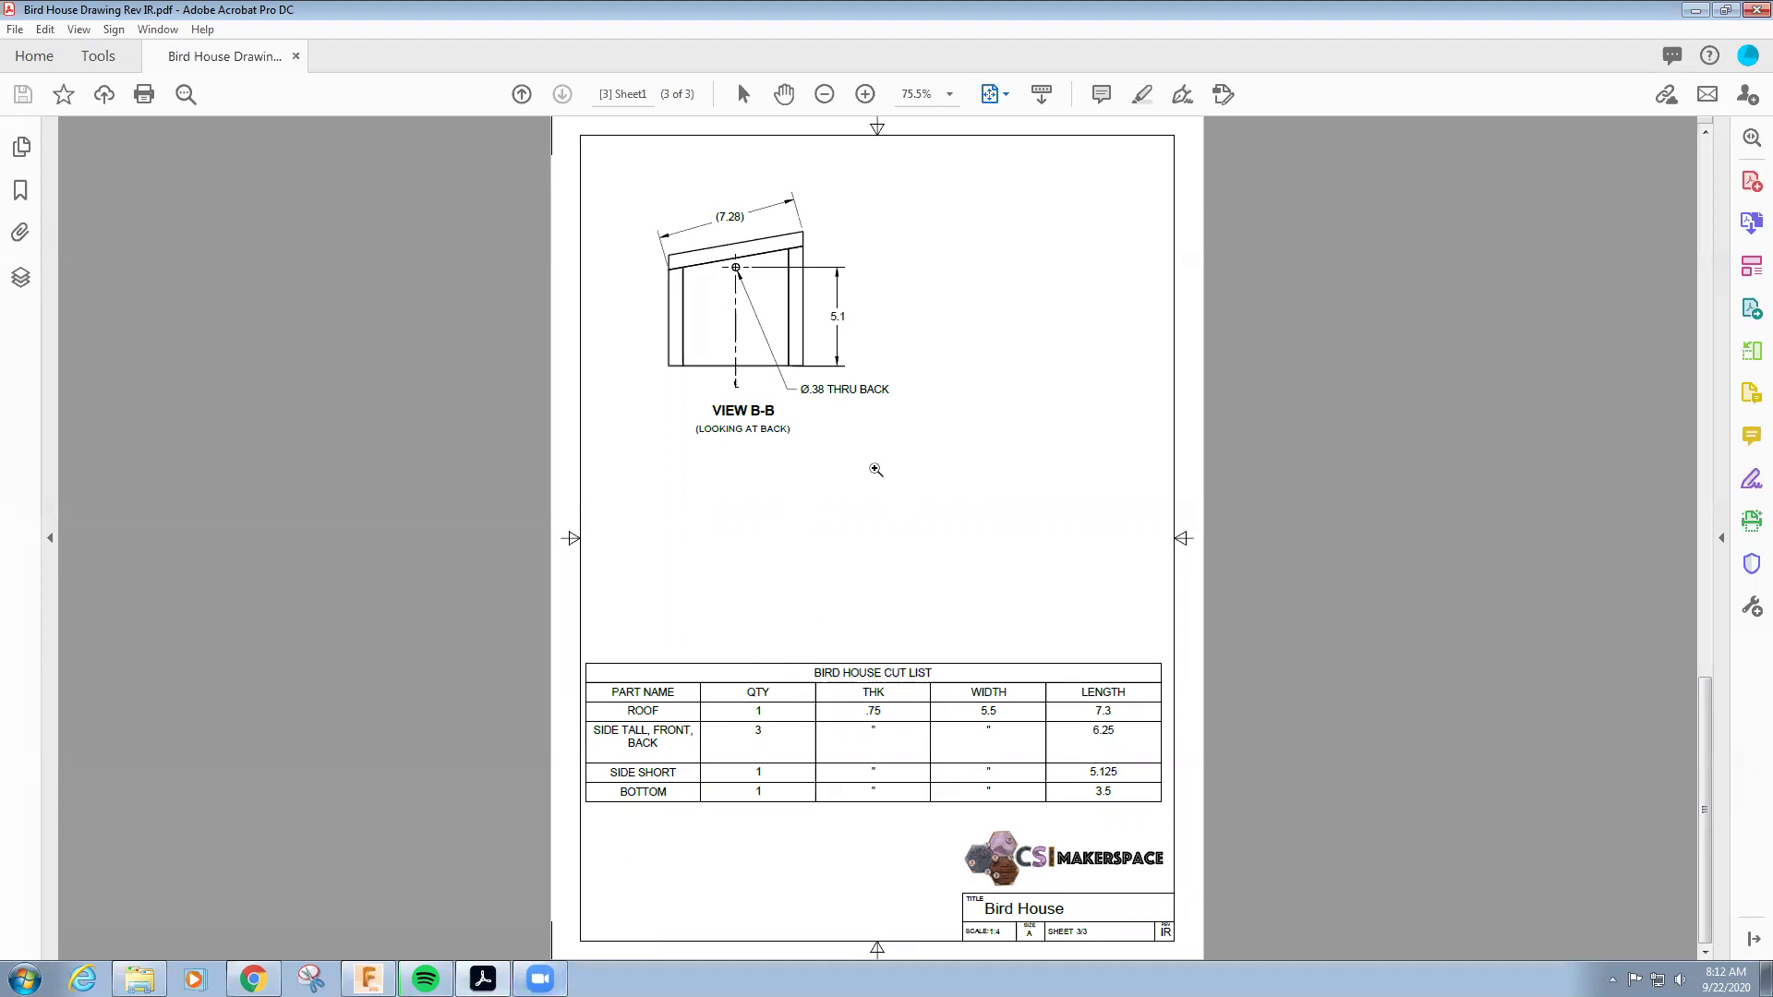
Scroll between sheets 3 and 2, settling on sheet 2's BIRDHOUSE view with the Ø1.0 hole
scroll(875, 470, up, 2)
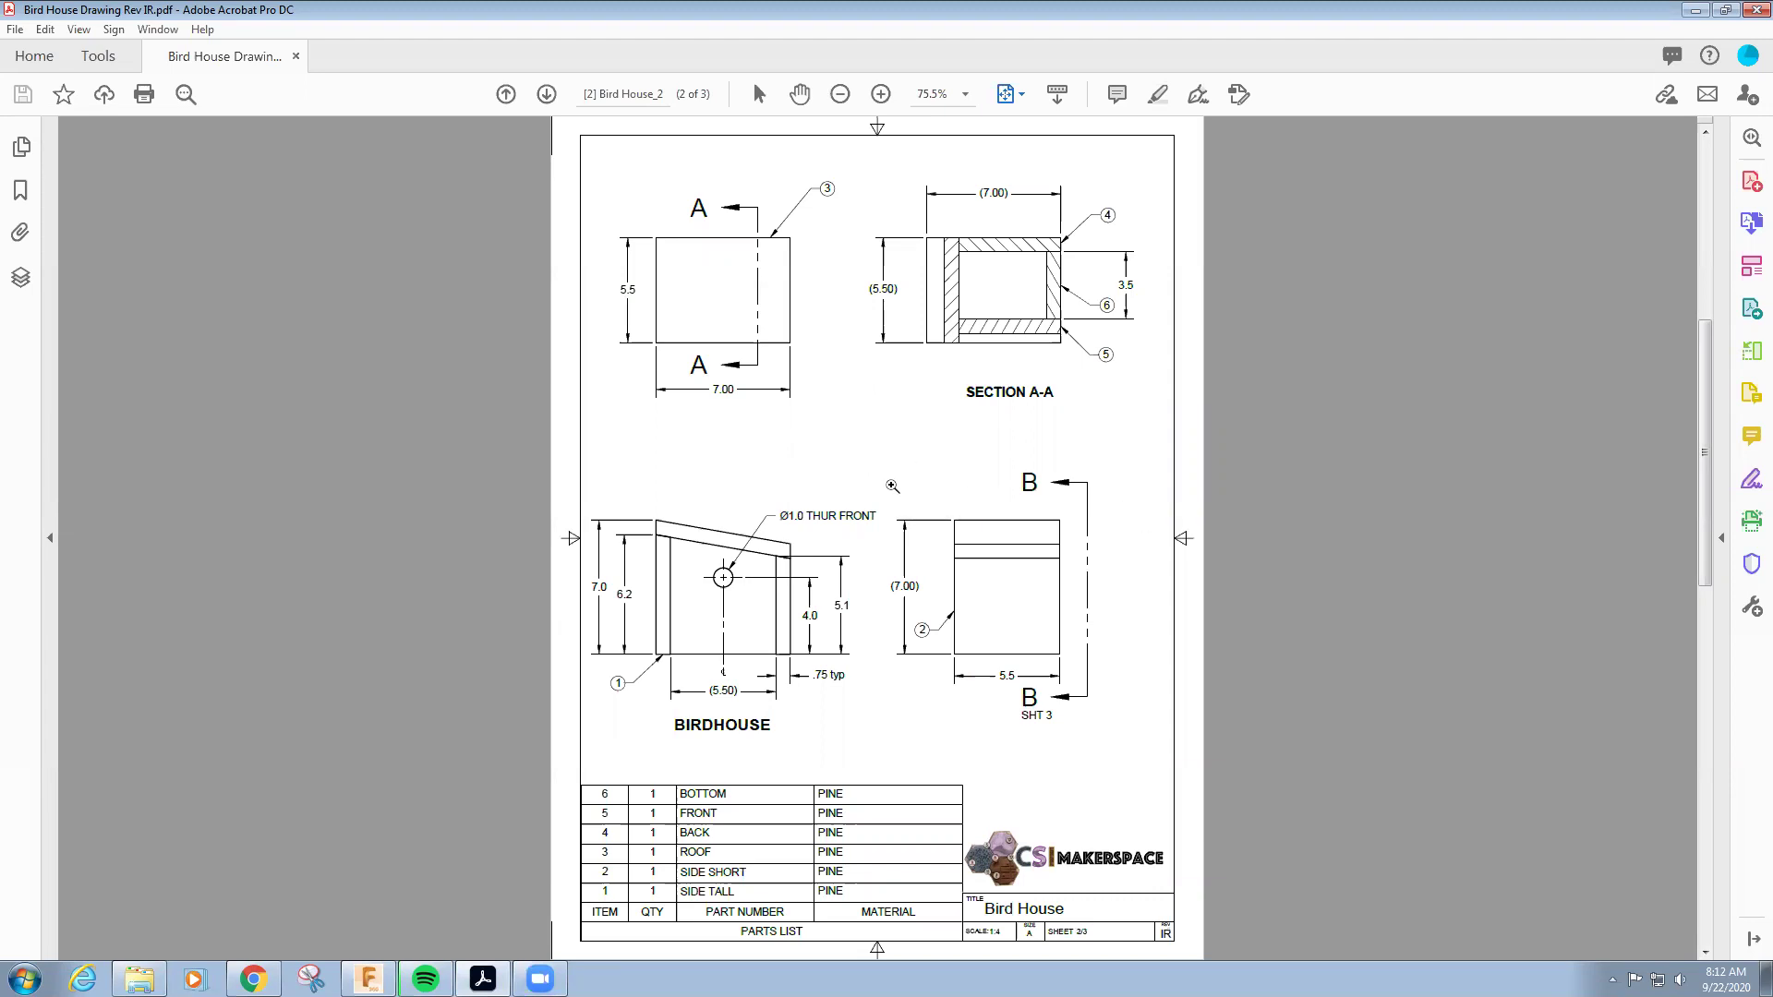
scroll(892, 486, down, 1)
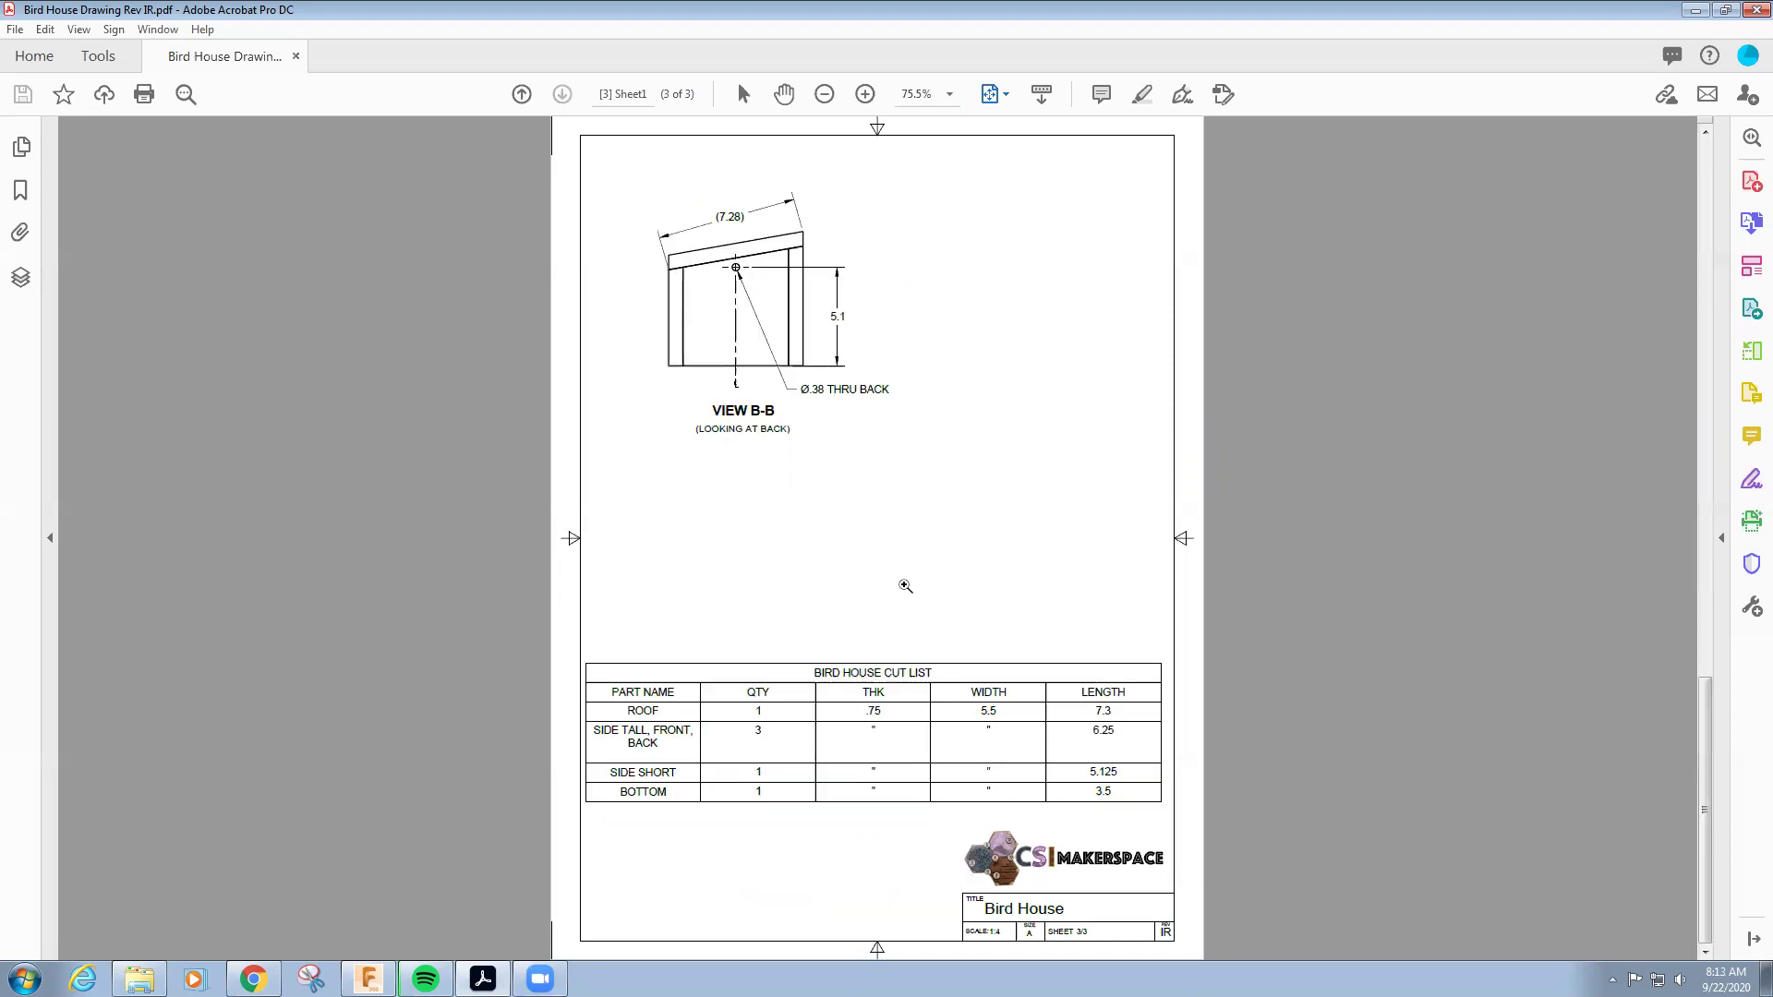
scroll(905, 582, up, 1)
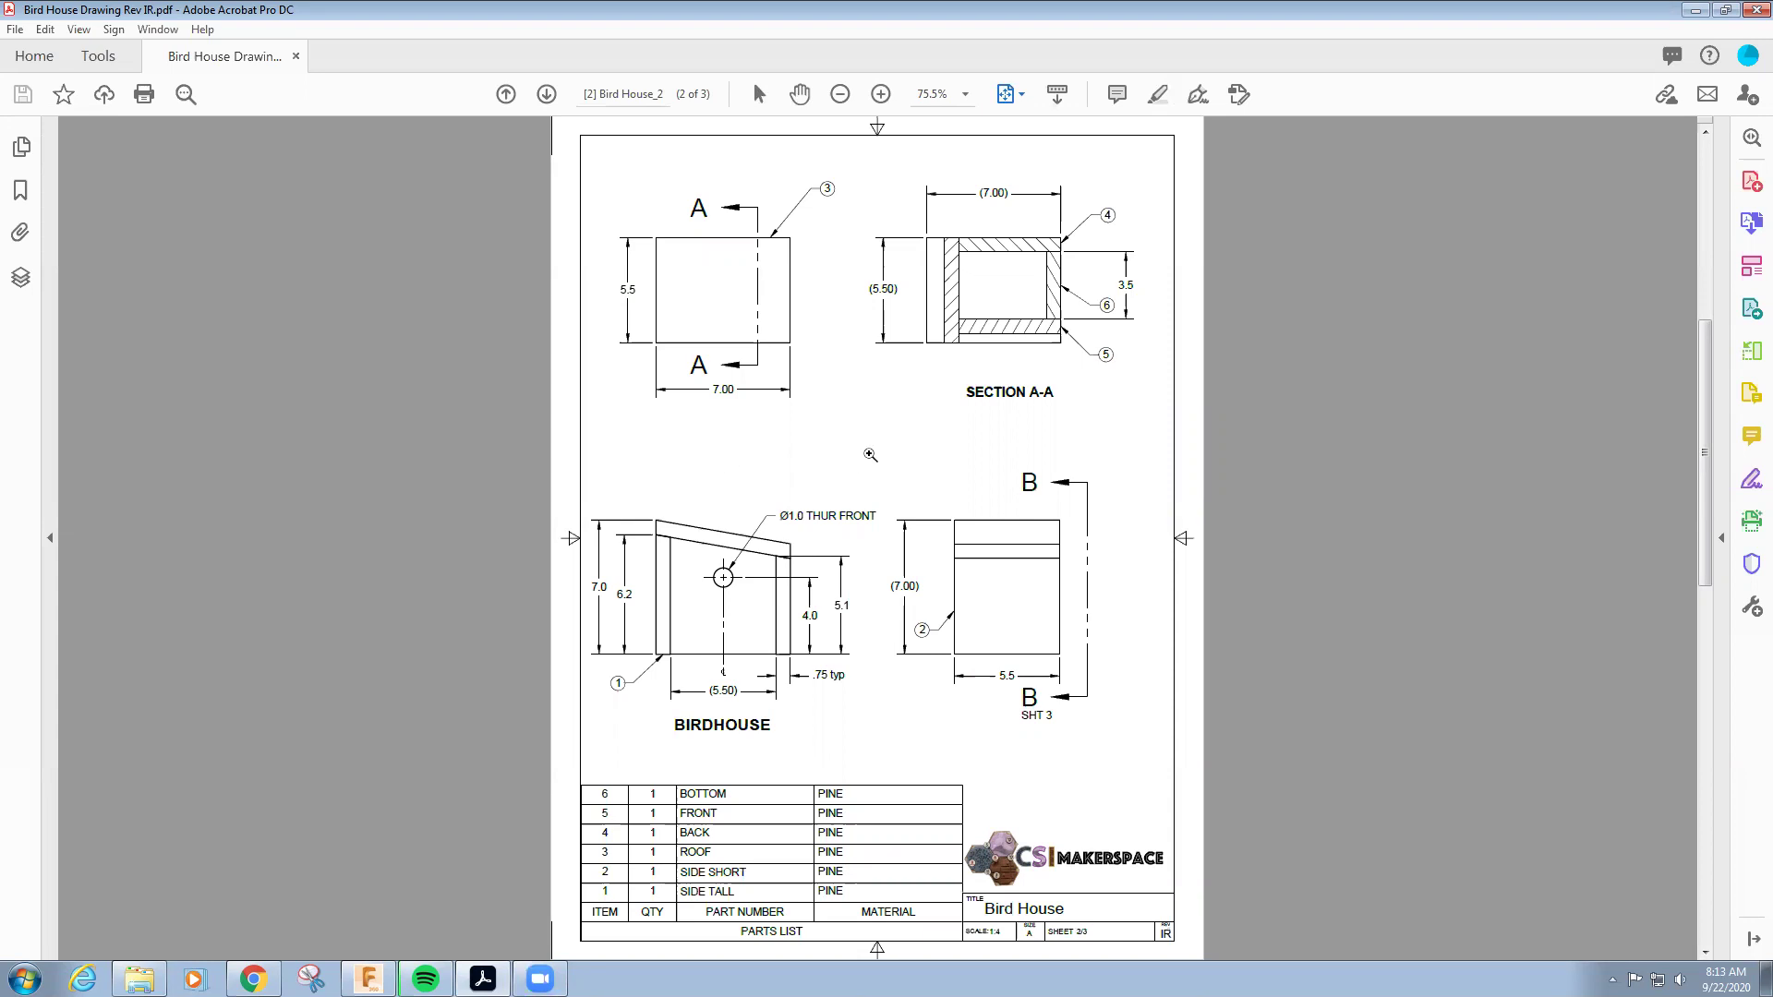
Scroll down to sheet 3 of 3 showing View B-B and the Bird House cut list
scroll(868, 454, down, 2)
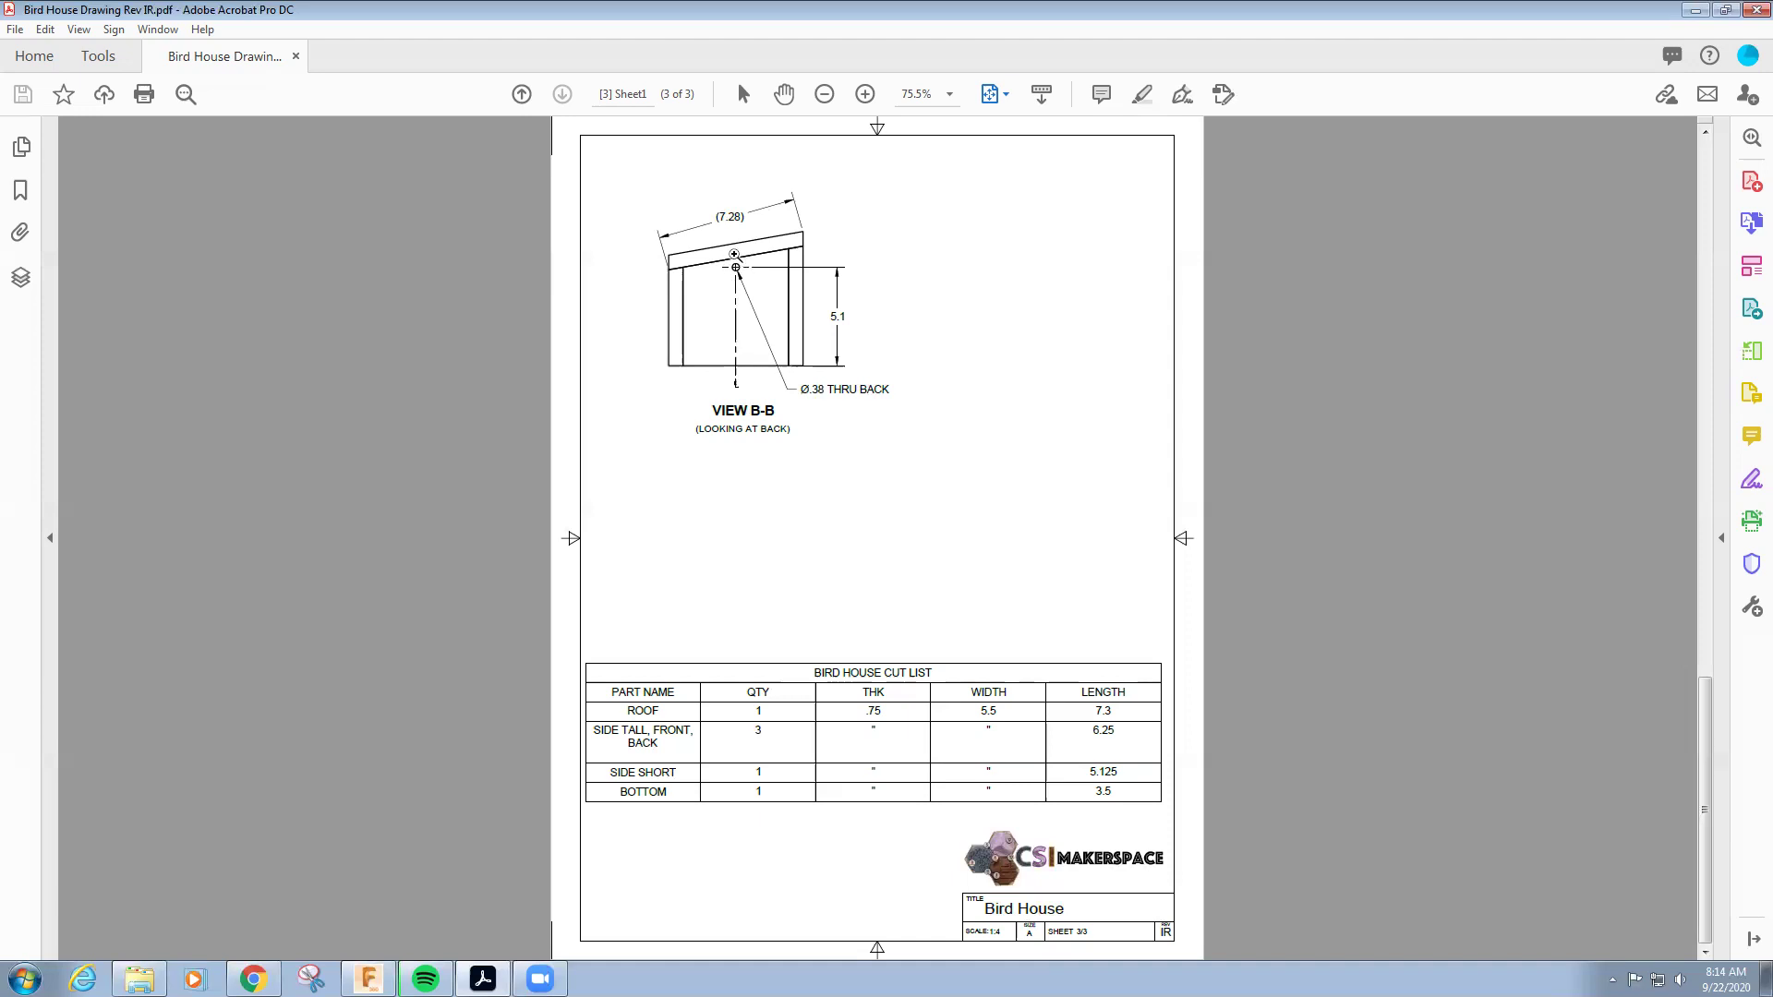
Scroll between pages 2 and 3, ending on page 2 with Section A-A and the six-part parts list
scroll(857, 545, up, 1)
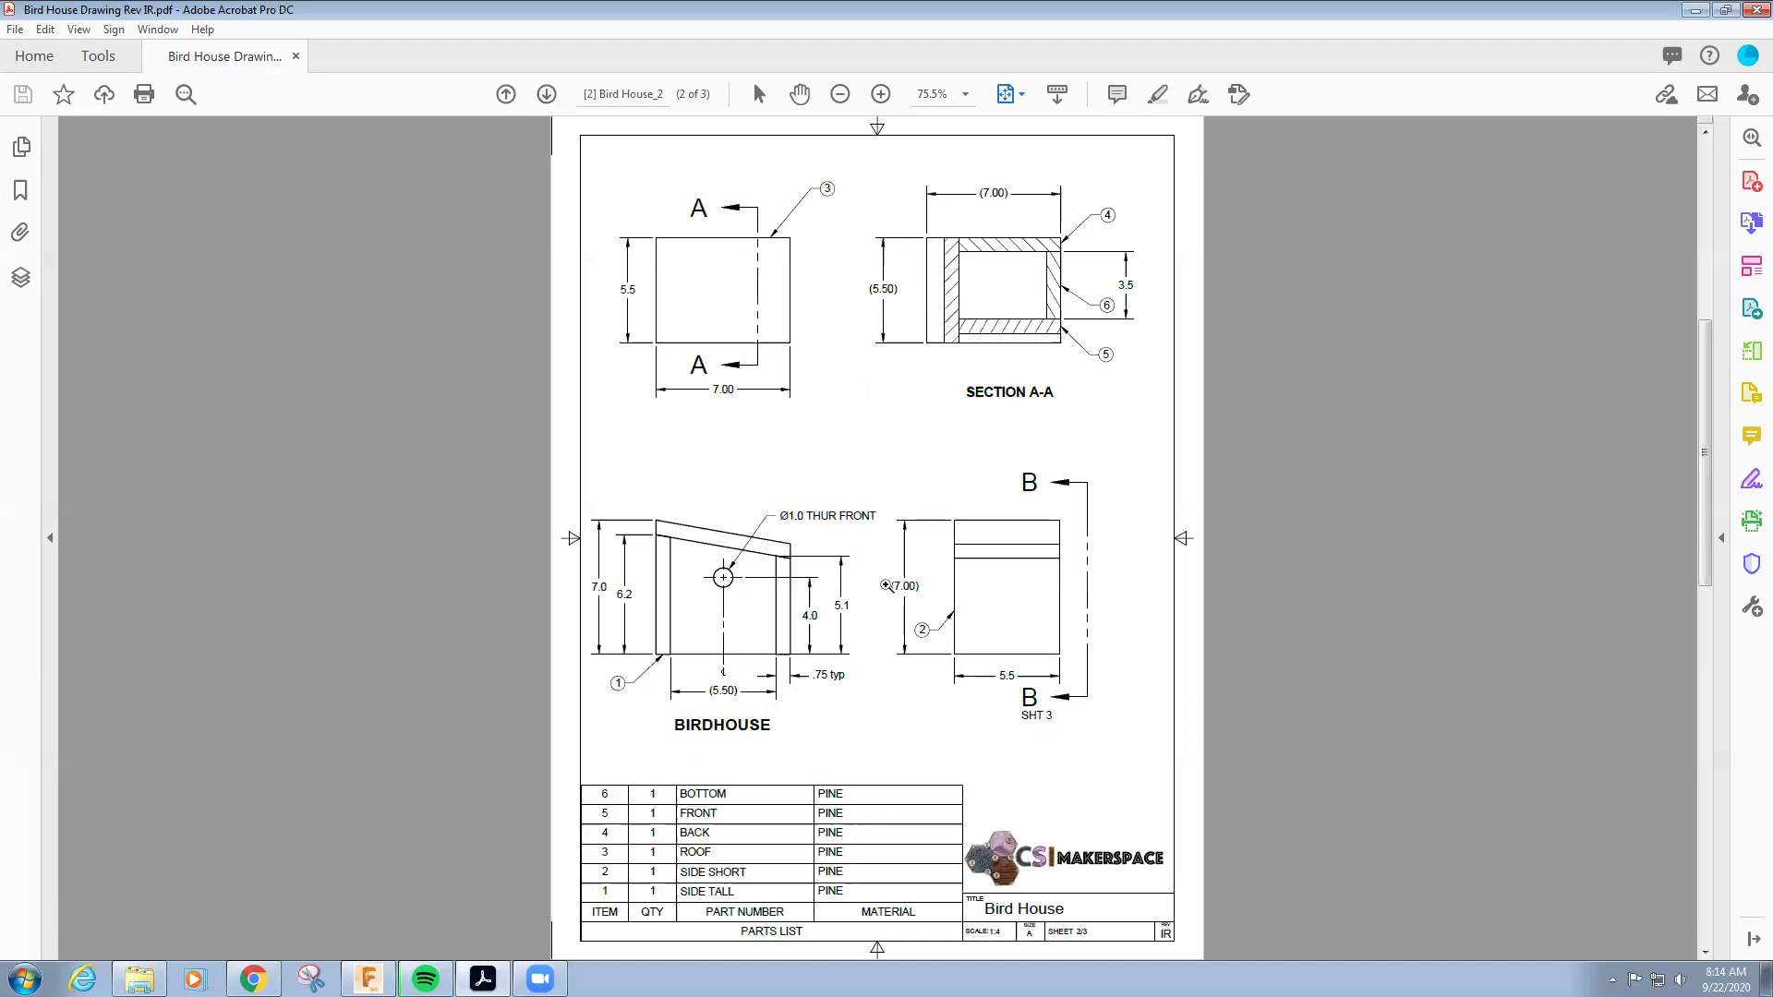
scroll(886, 585, down, 1)
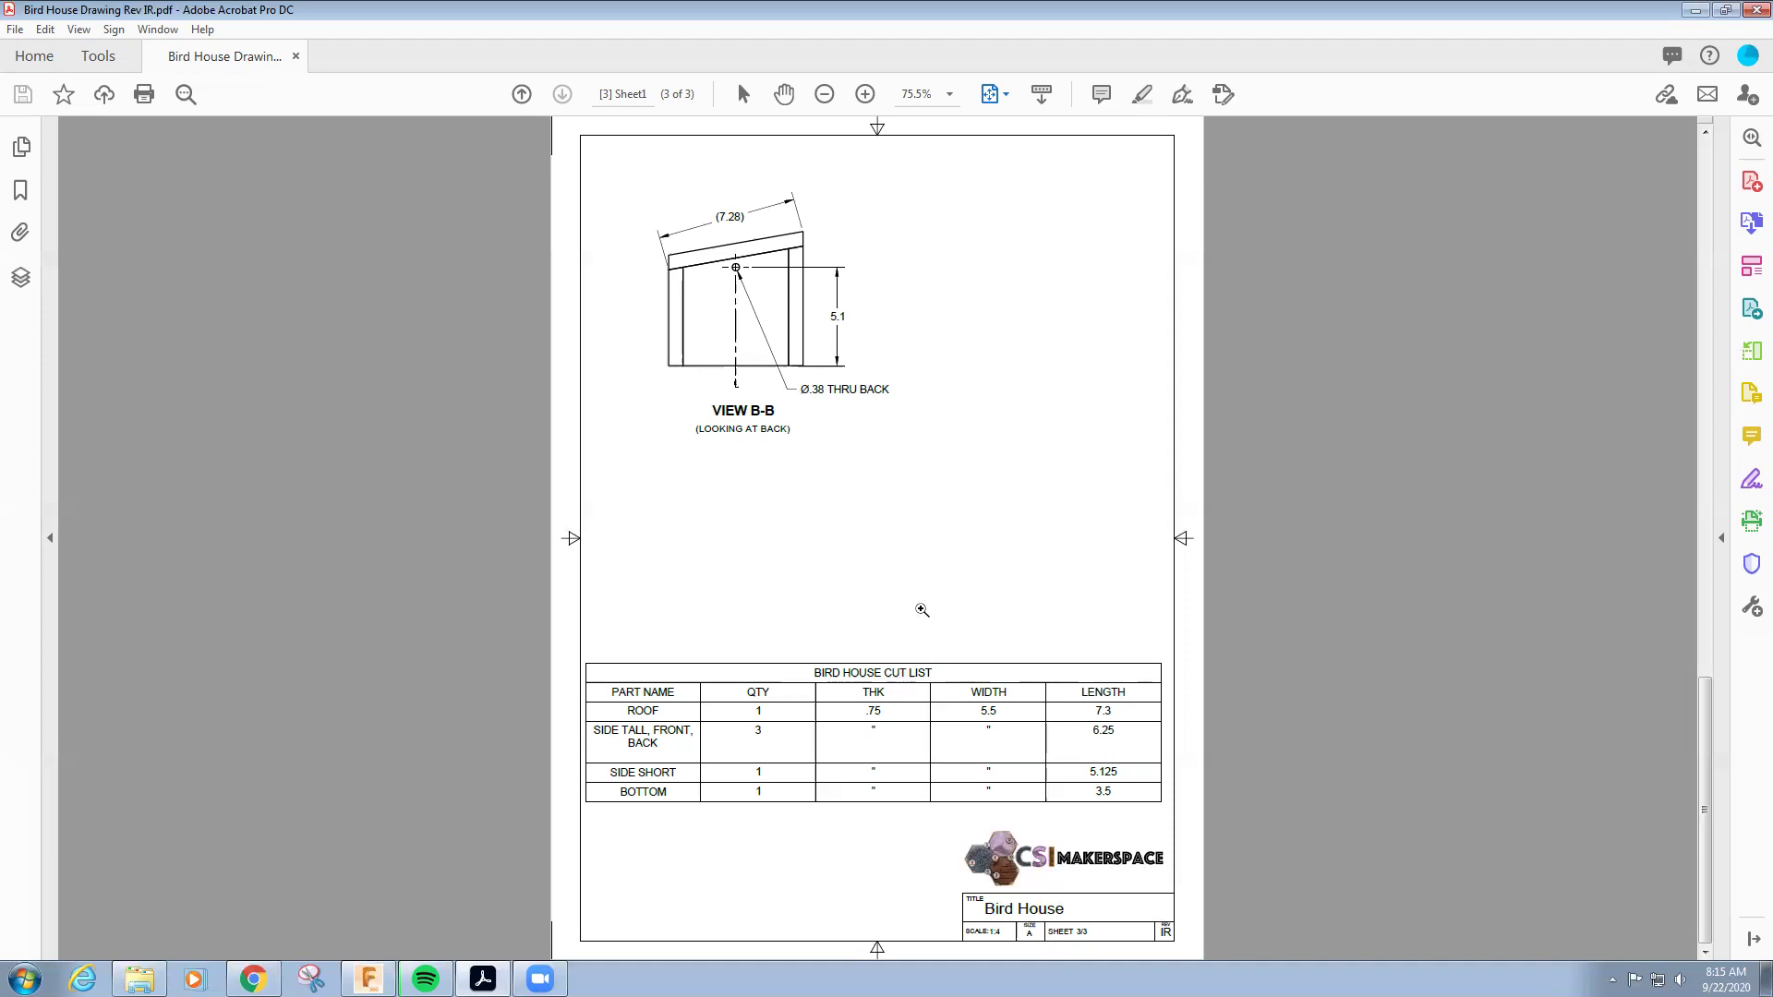
scroll(923, 608, up, 1)
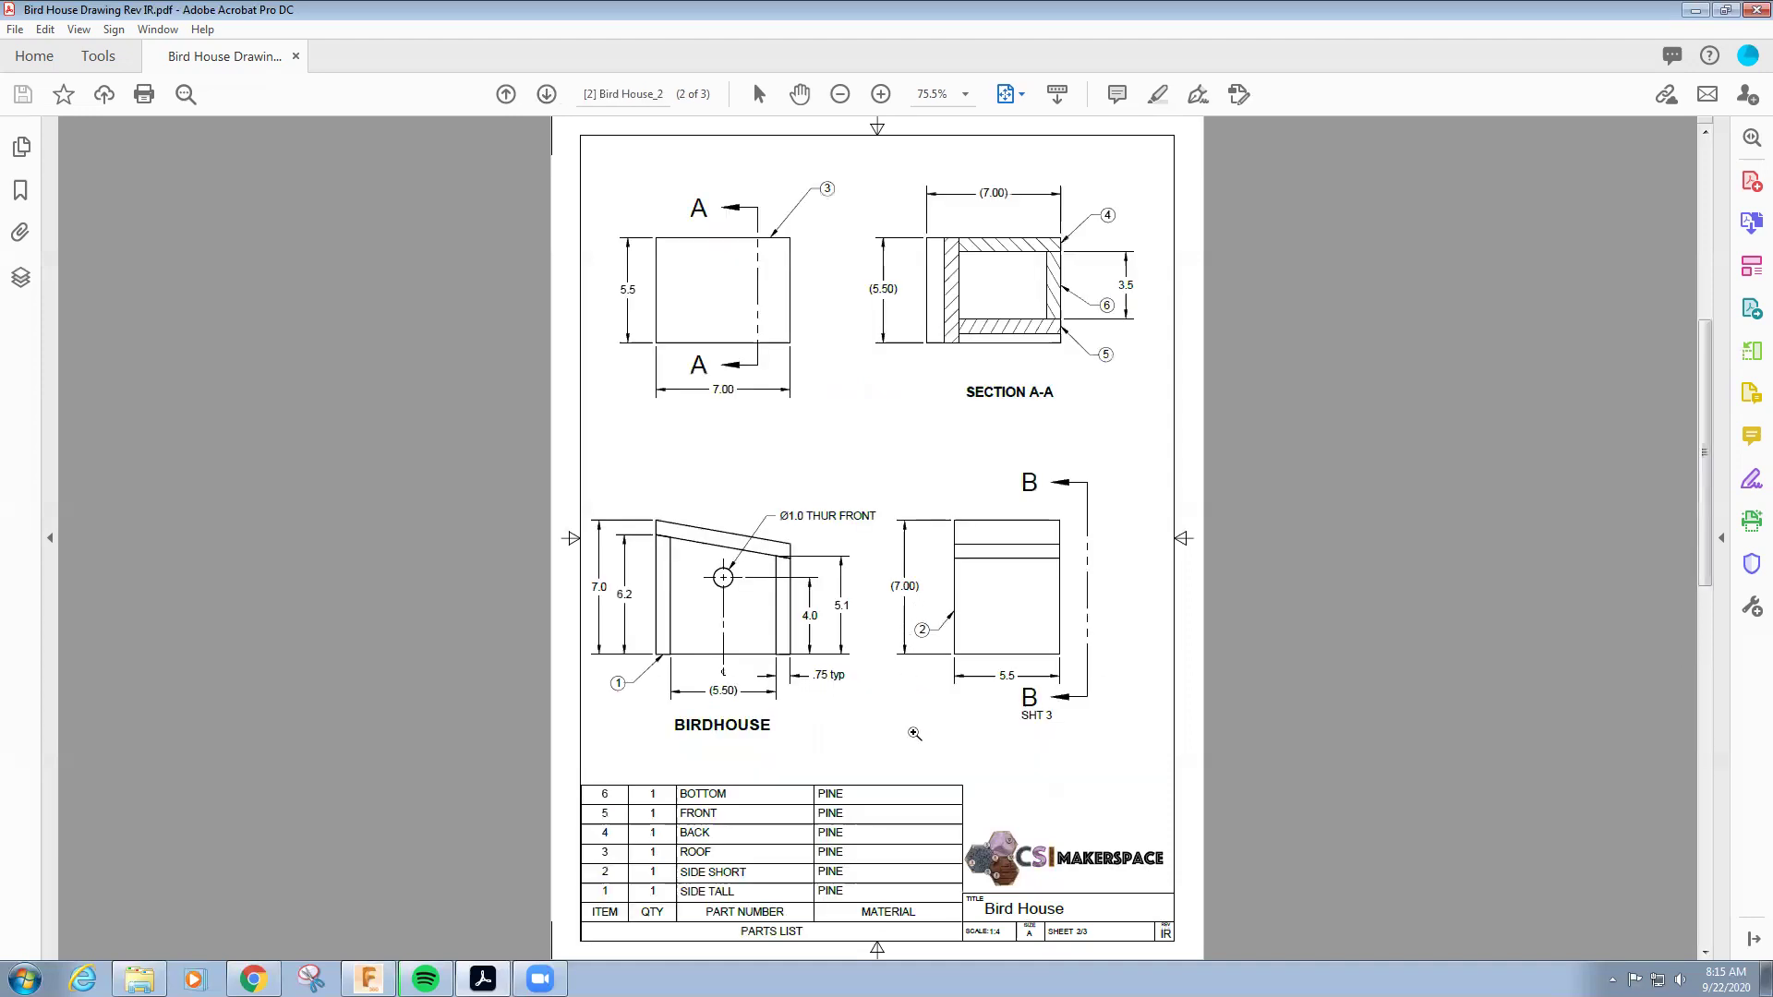